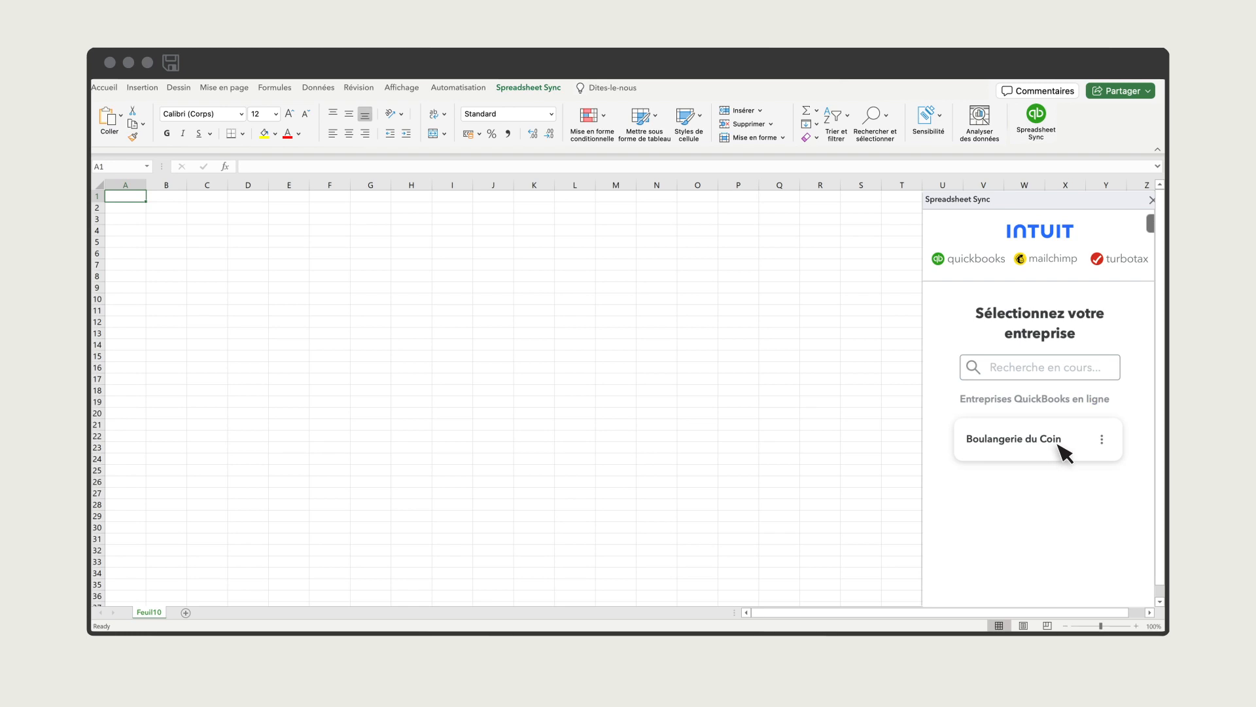
# Select the company Boulangerie du Coin and open the Spreadsheet Sync company settings.
pyautogui.click(1061, 453)
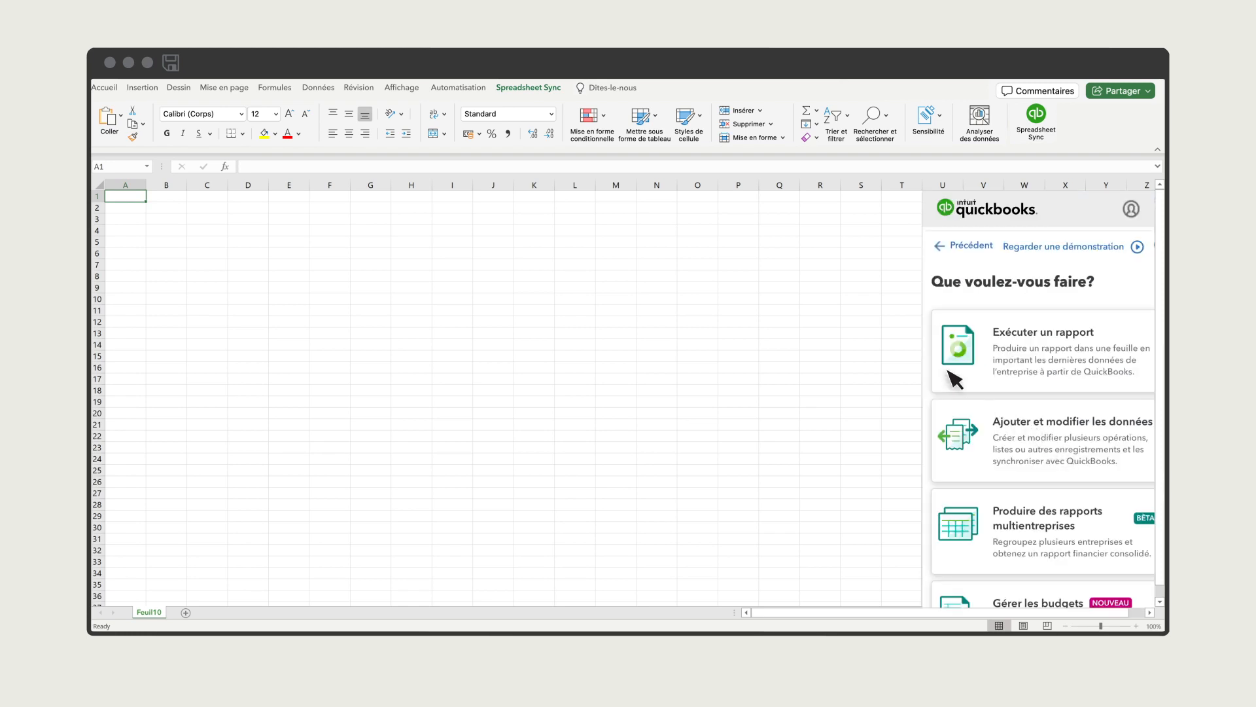
pyautogui.click(538, 92)
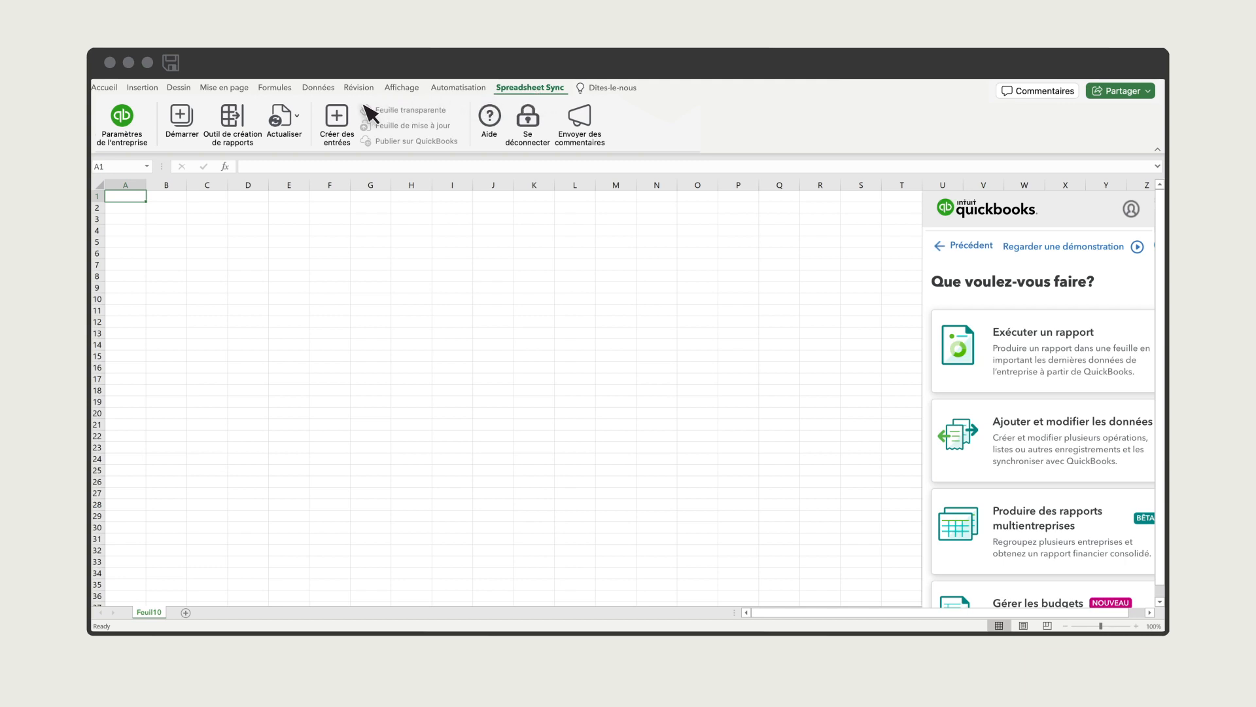
pyautogui.click(123, 119)
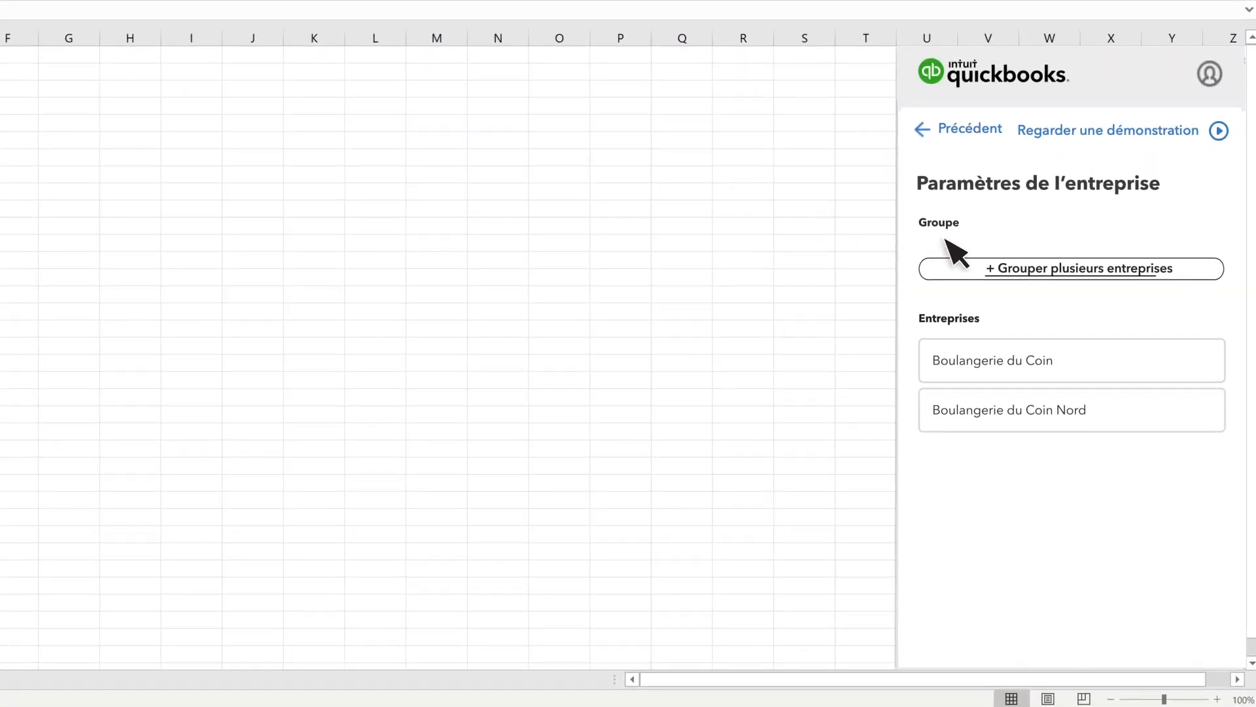
# Create a company group named Les magasins in CAD containing Boulangerie du Coin and Boulangerie du Coin Nord, and save it.
pyautogui.click(1098, 279)
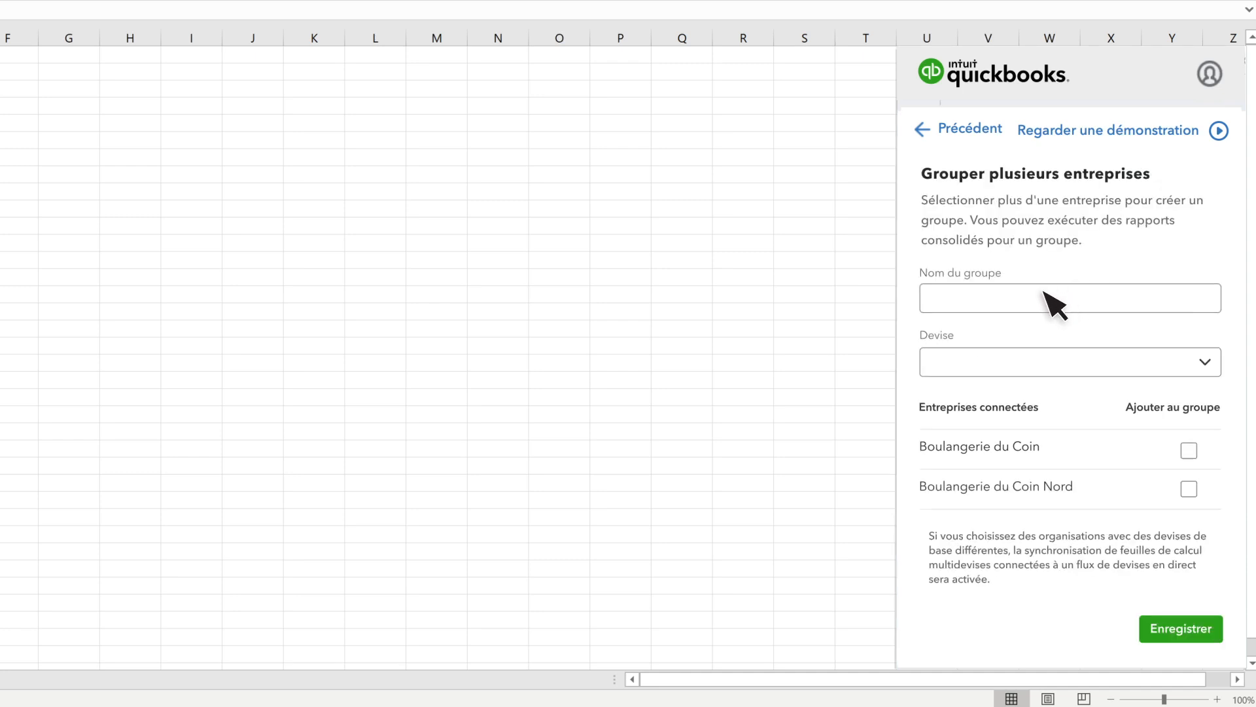
pyautogui.click(961, 309)
pyautogui.write('Les magasins')
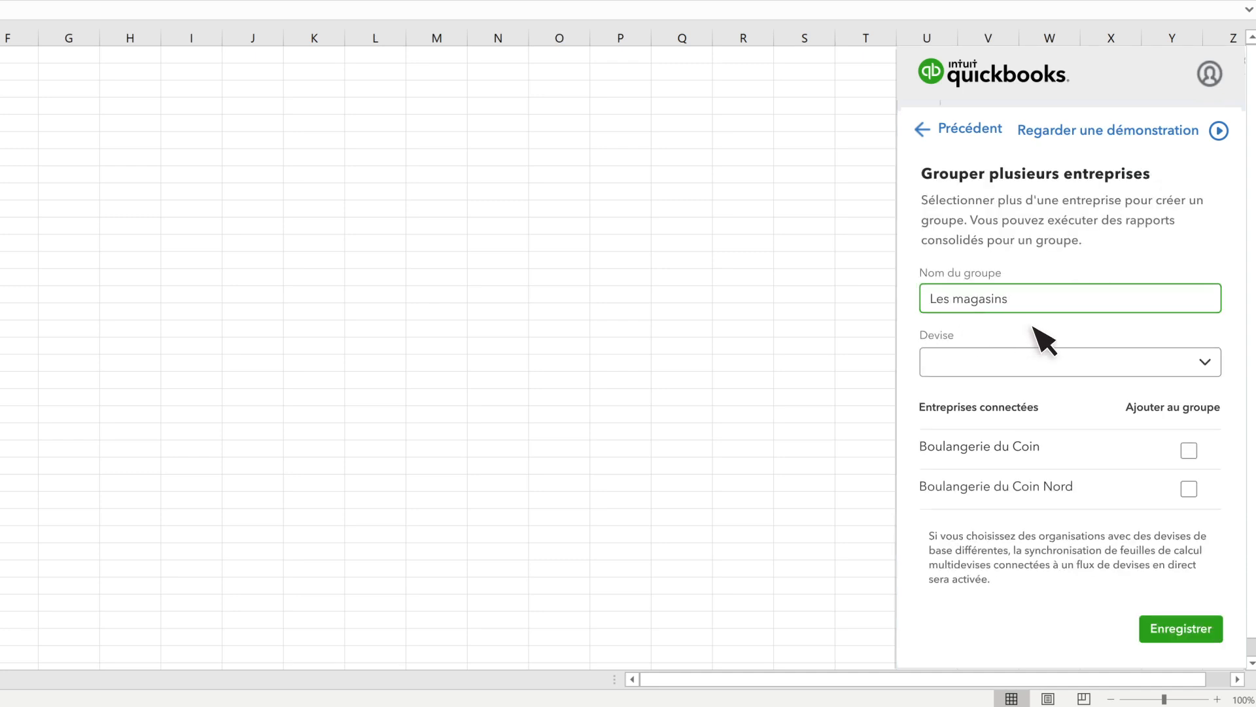
pyautogui.click(1207, 370)
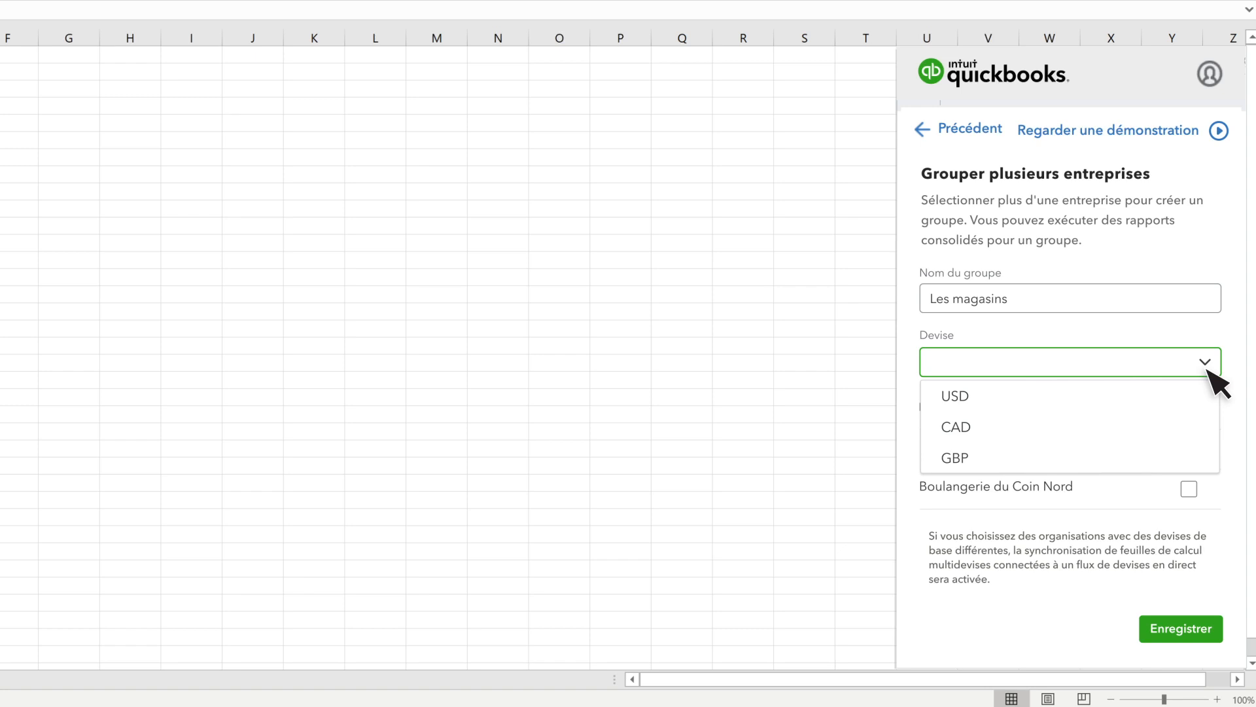
pyautogui.click(1053, 437)
pyautogui.click(1188, 451)
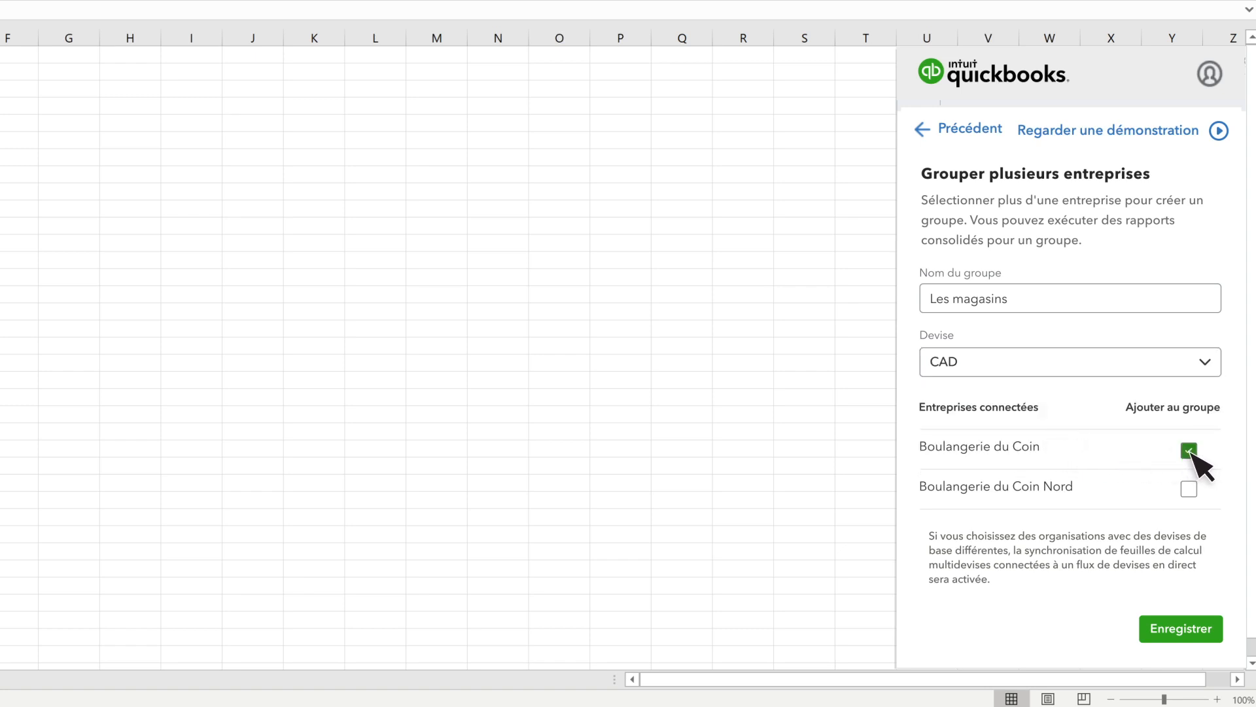
pyautogui.click(1189, 489)
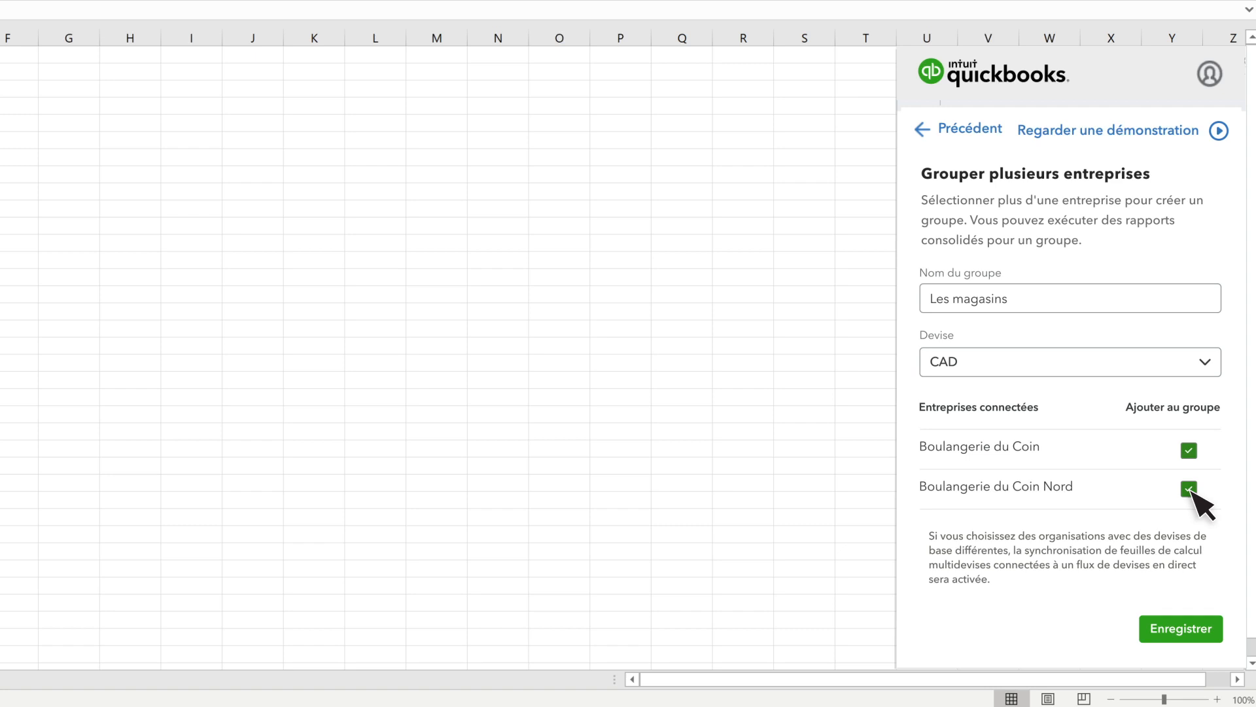
pyautogui.click(1181, 630)
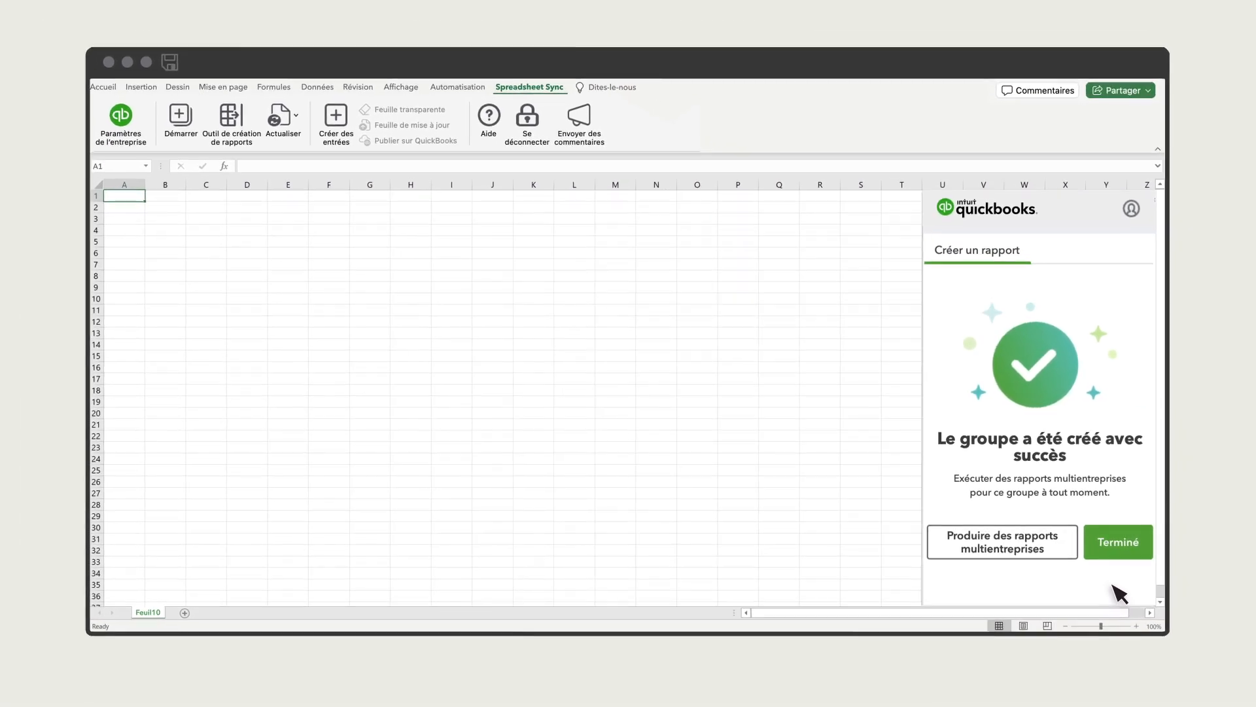
# Set up a multi-company report for the group Les magasins using the État des résultats par classe report.
pyautogui.click(1004, 543)
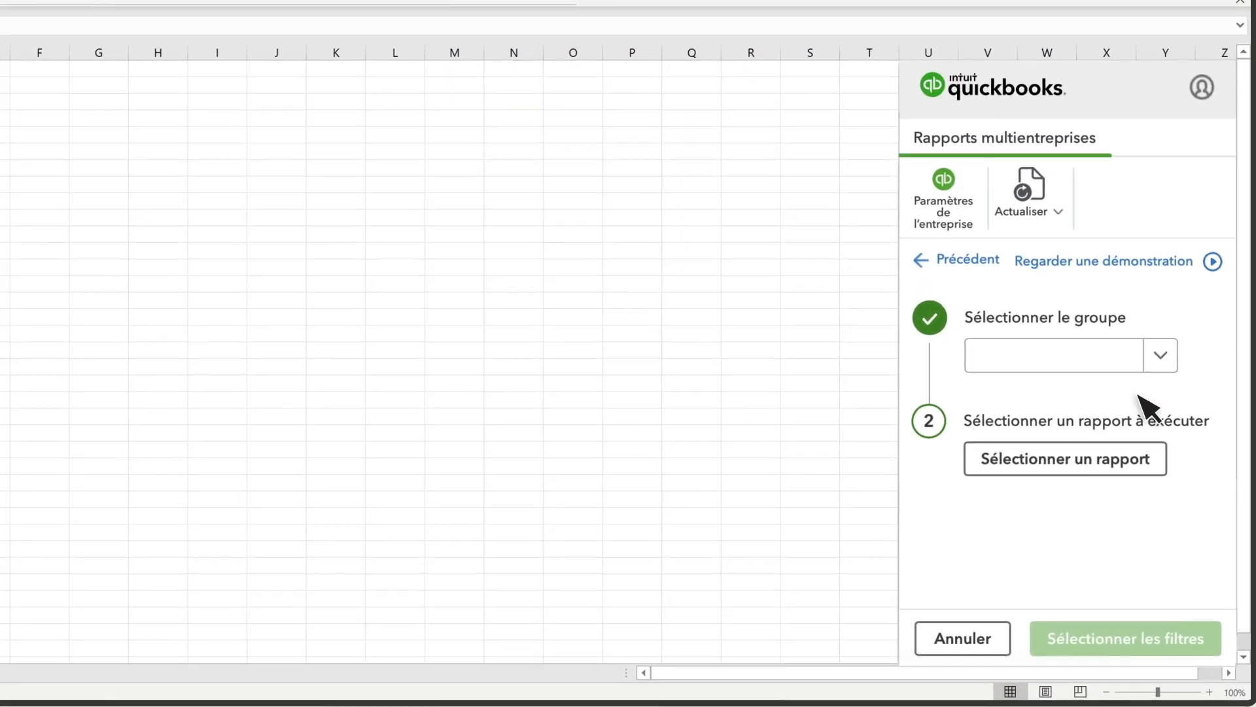
pyautogui.click(1164, 356)
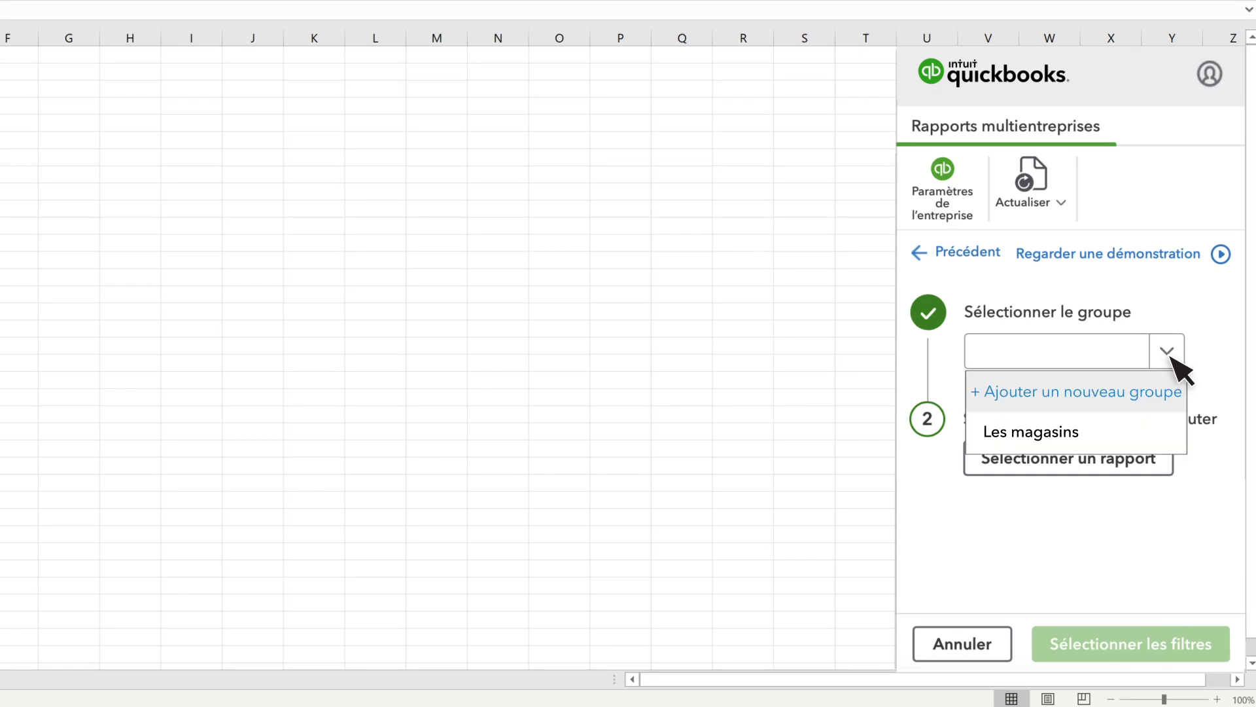
pyautogui.click(1117, 434)
pyautogui.click(1091, 462)
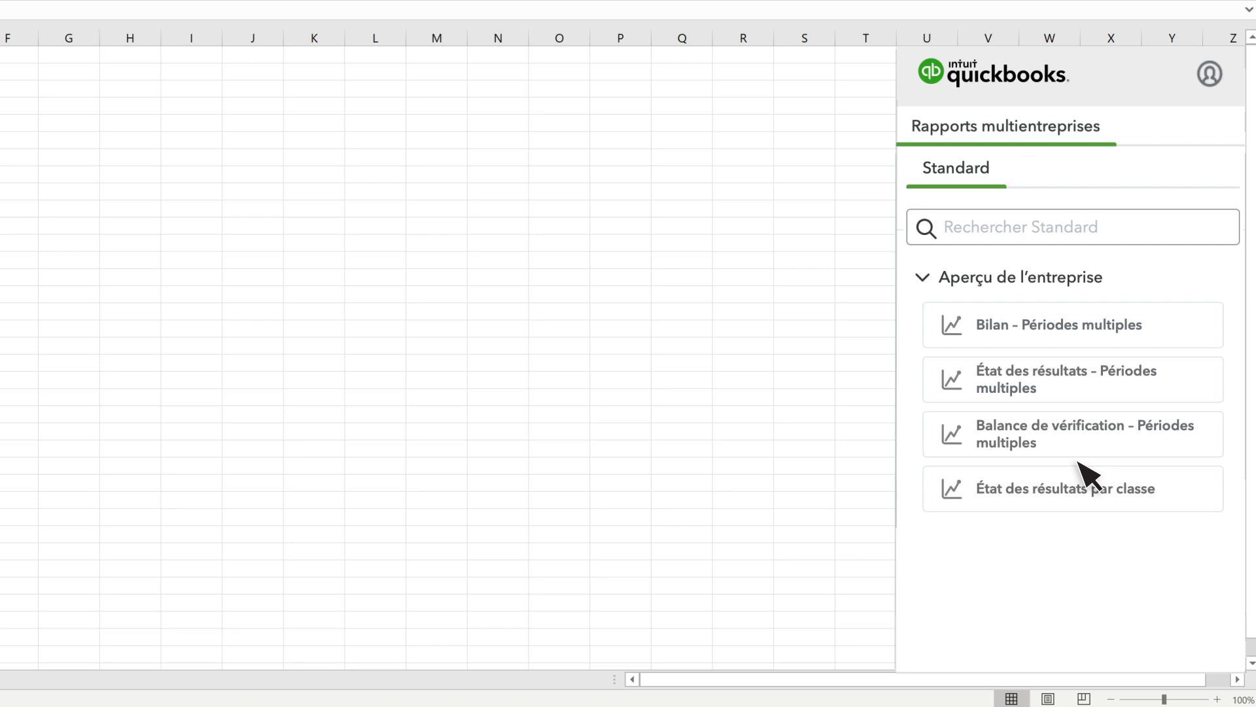
pyautogui.click(1049, 490)
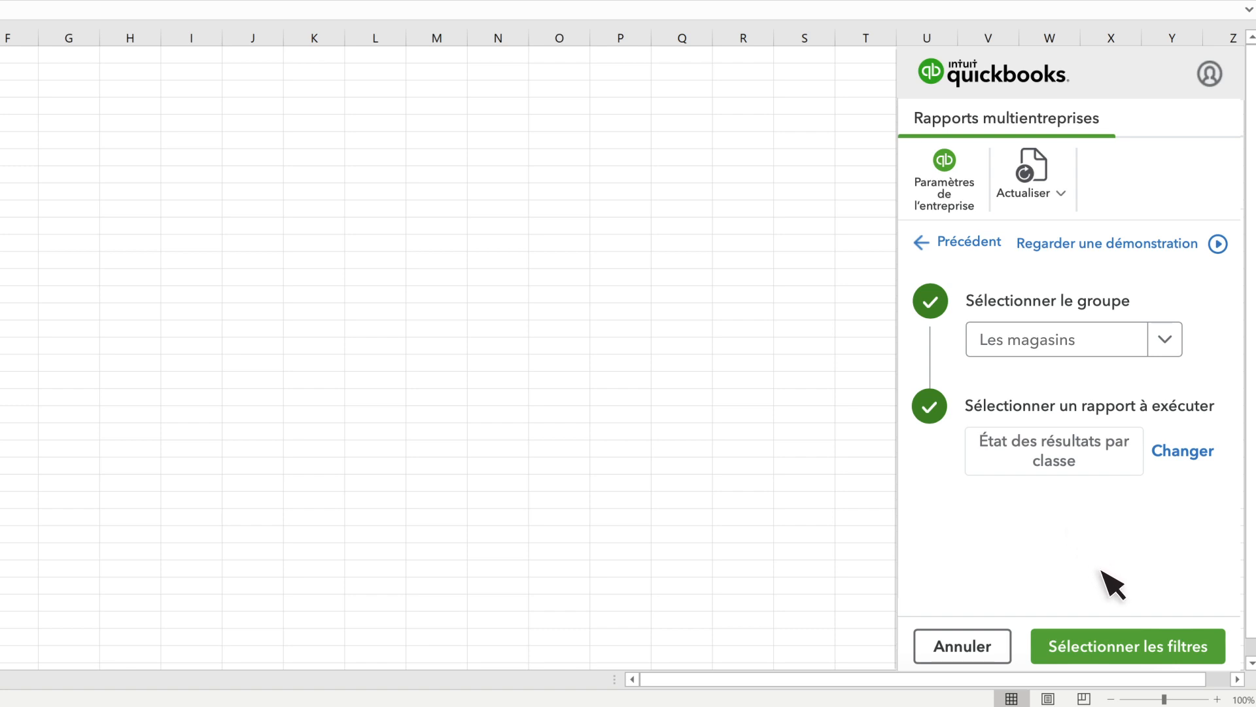
# Run the multi-company report with the preset filter conditions and finish the report creation.
pyautogui.click(1159, 657)
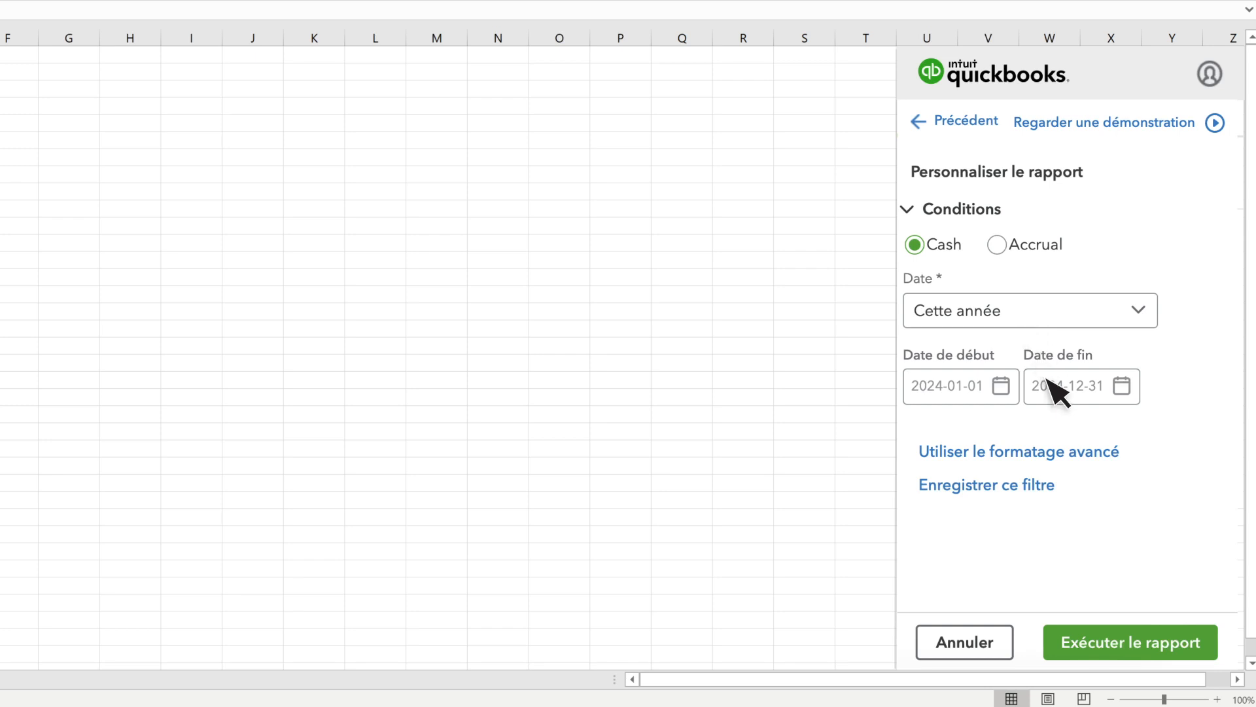
pyautogui.click(1155, 654)
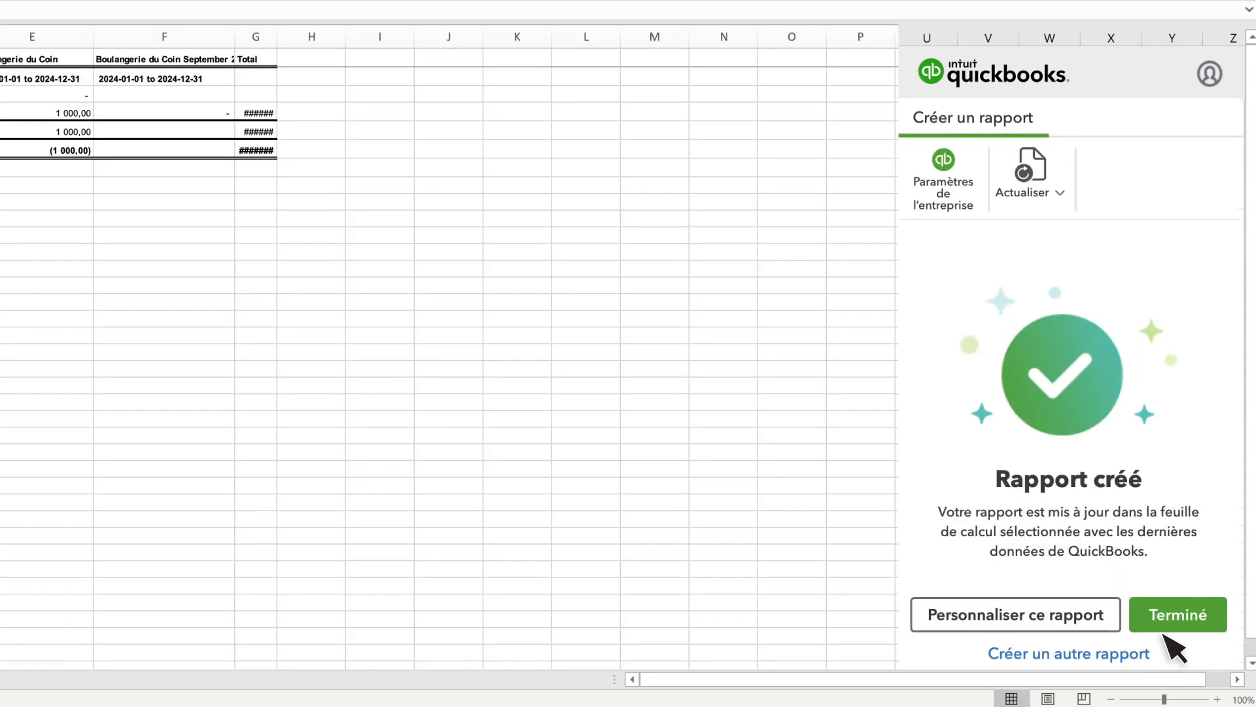
pyautogui.click(1180, 618)
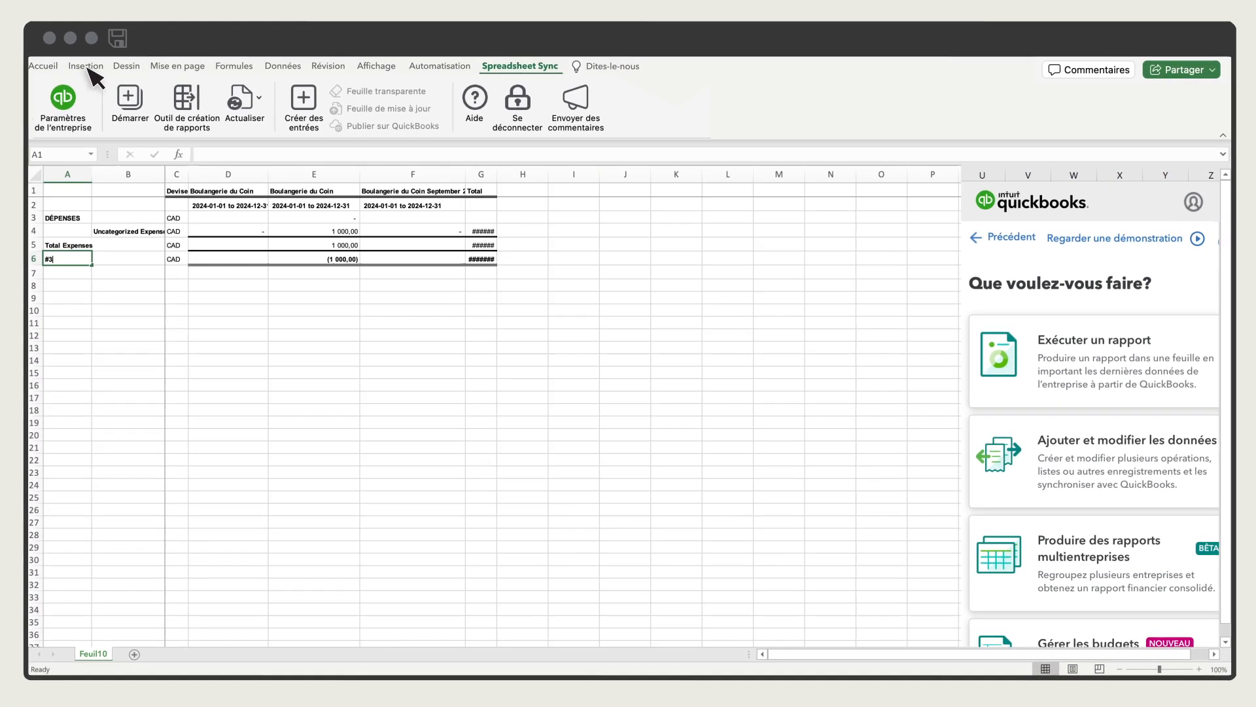
# Refresh the report data on the current sheet with Actualisation rapide.
pyautogui.click(90, 69)
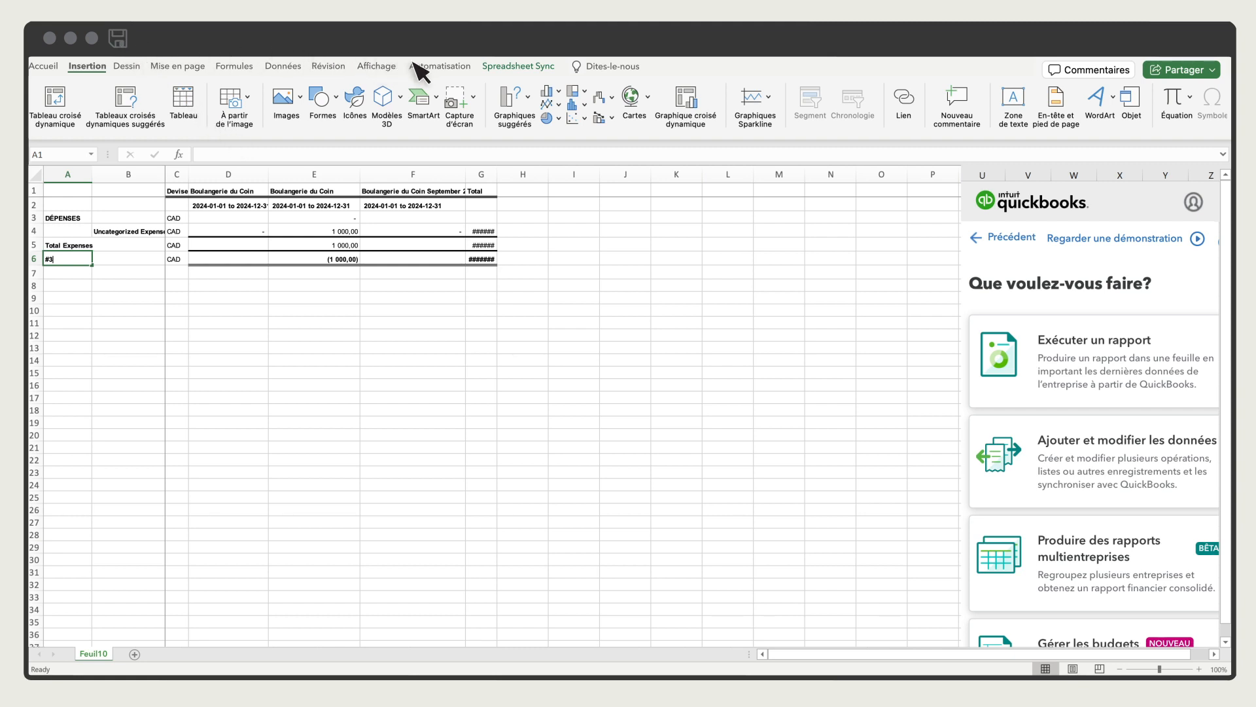
pyautogui.click(516, 68)
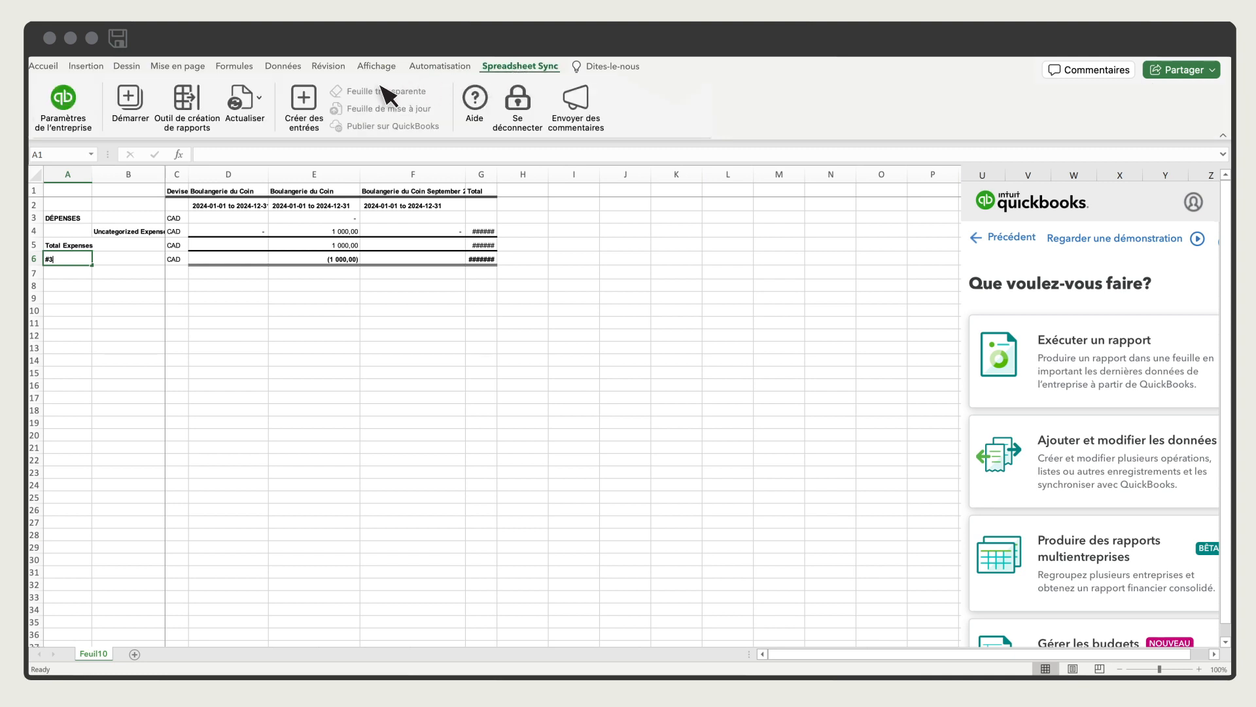
pyautogui.click(261, 99)
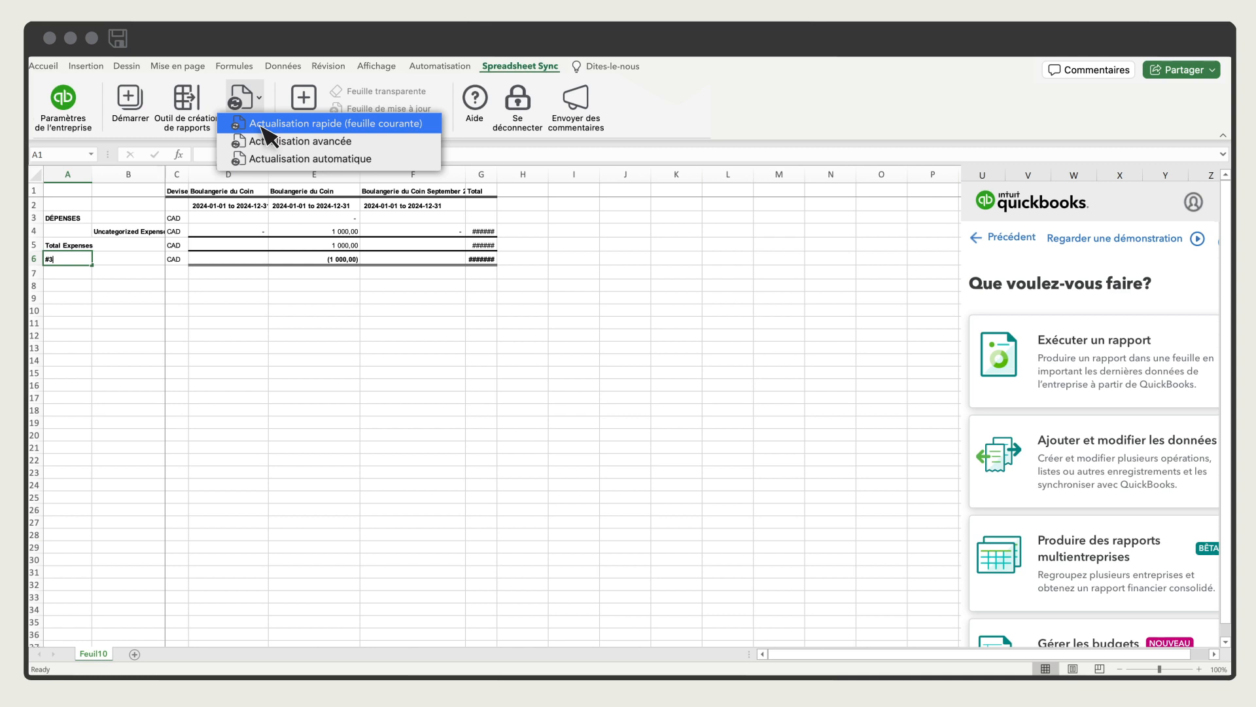
pyautogui.click(261, 126)
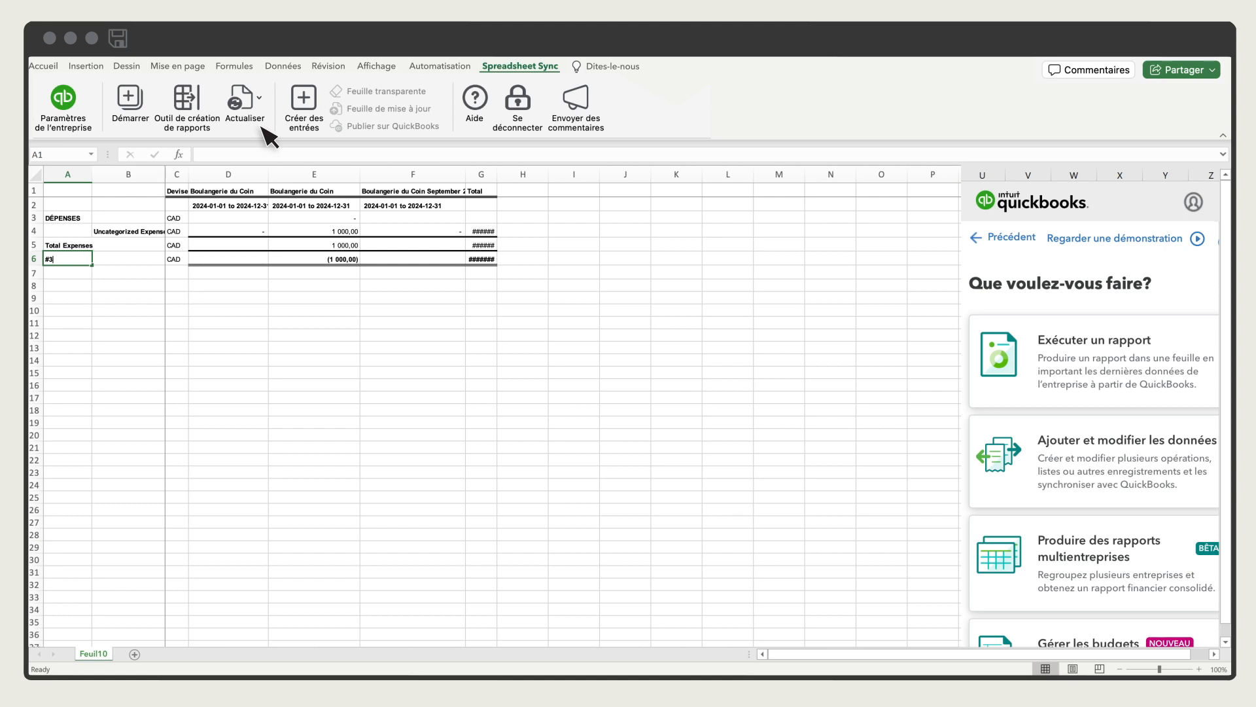
# Choose Boulangerie du Coin in the report builder and display the available report templates (Modèles).
pyautogui.click(186, 100)
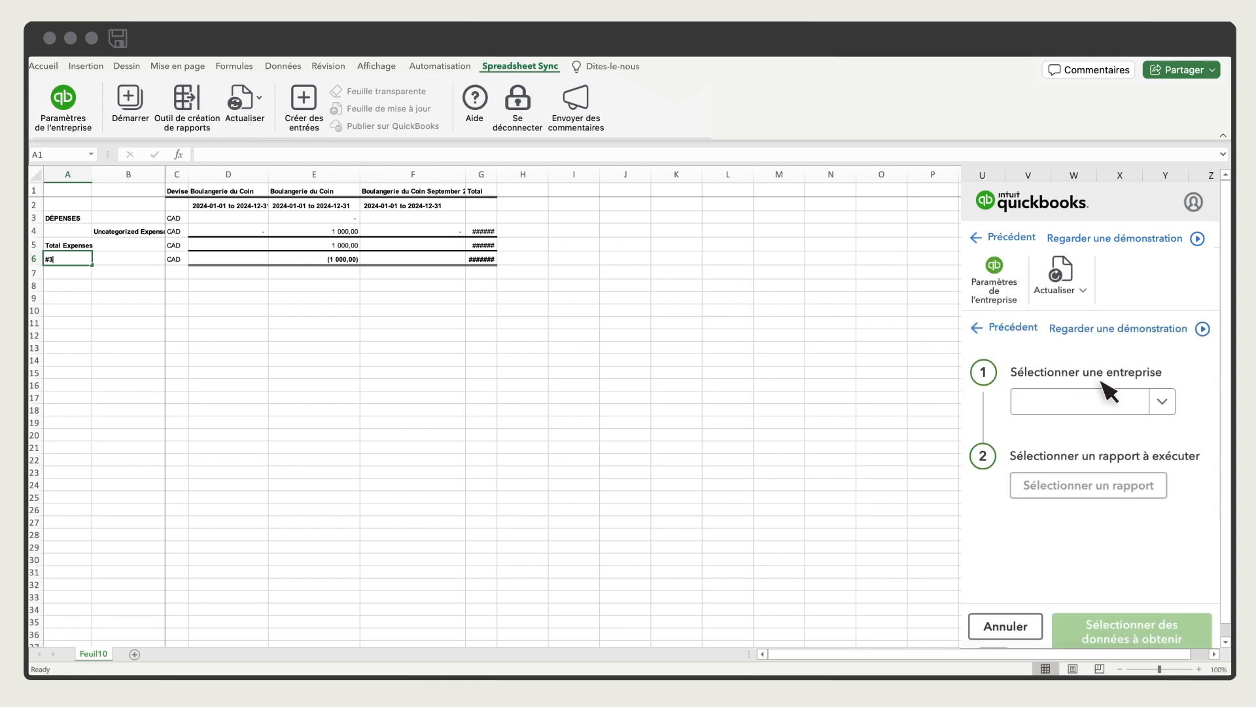
pyautogui.click(1164, 405)
pyautogui.click(1148, 432)
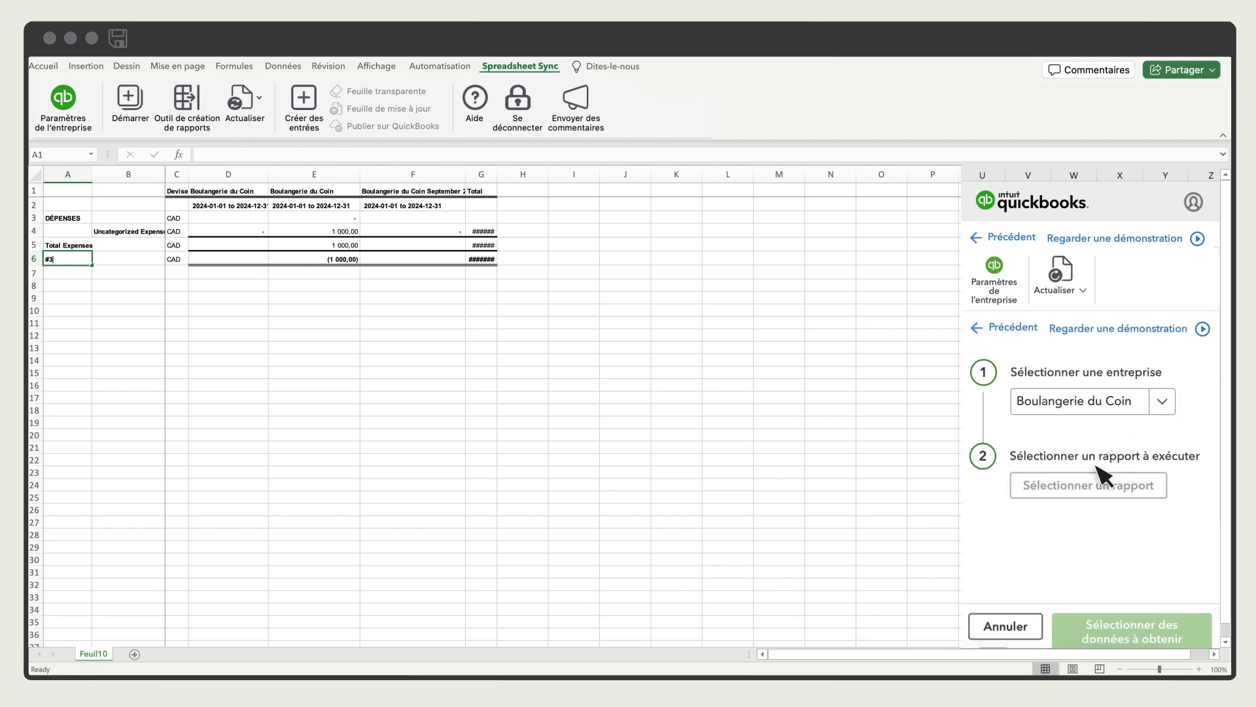
pyautogui.click(1076, 490)
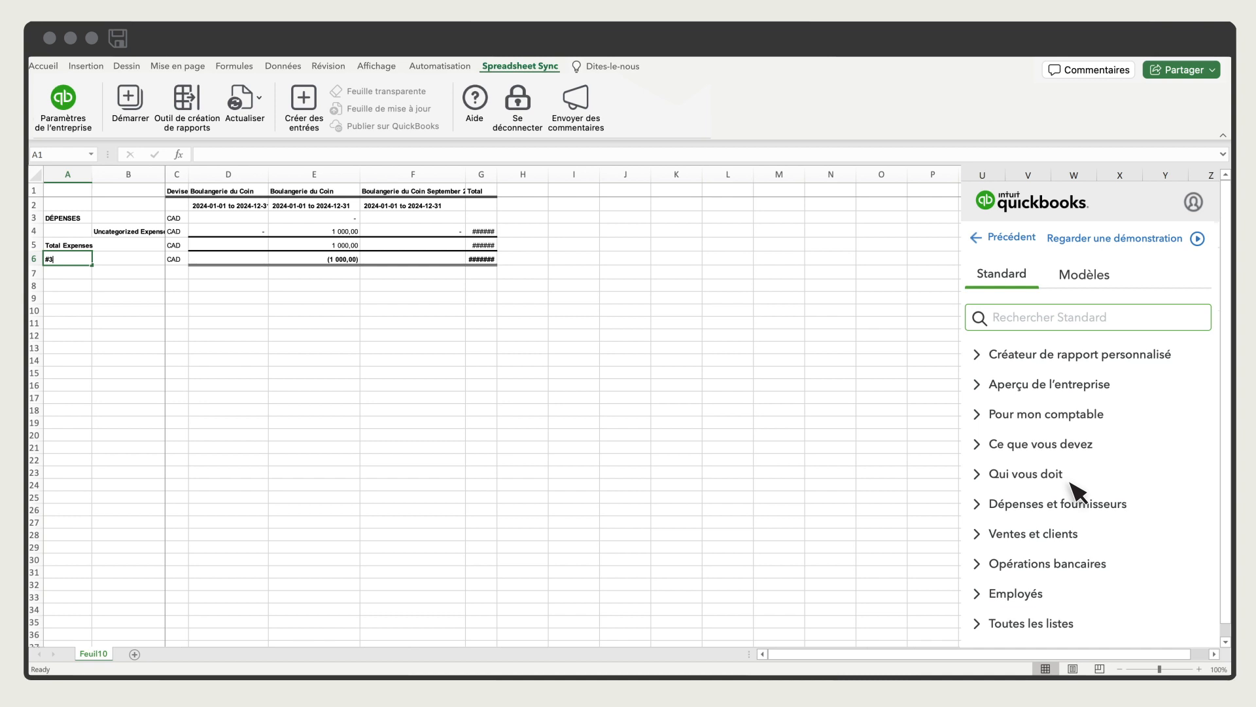
pyautogui.click(1092, 278)
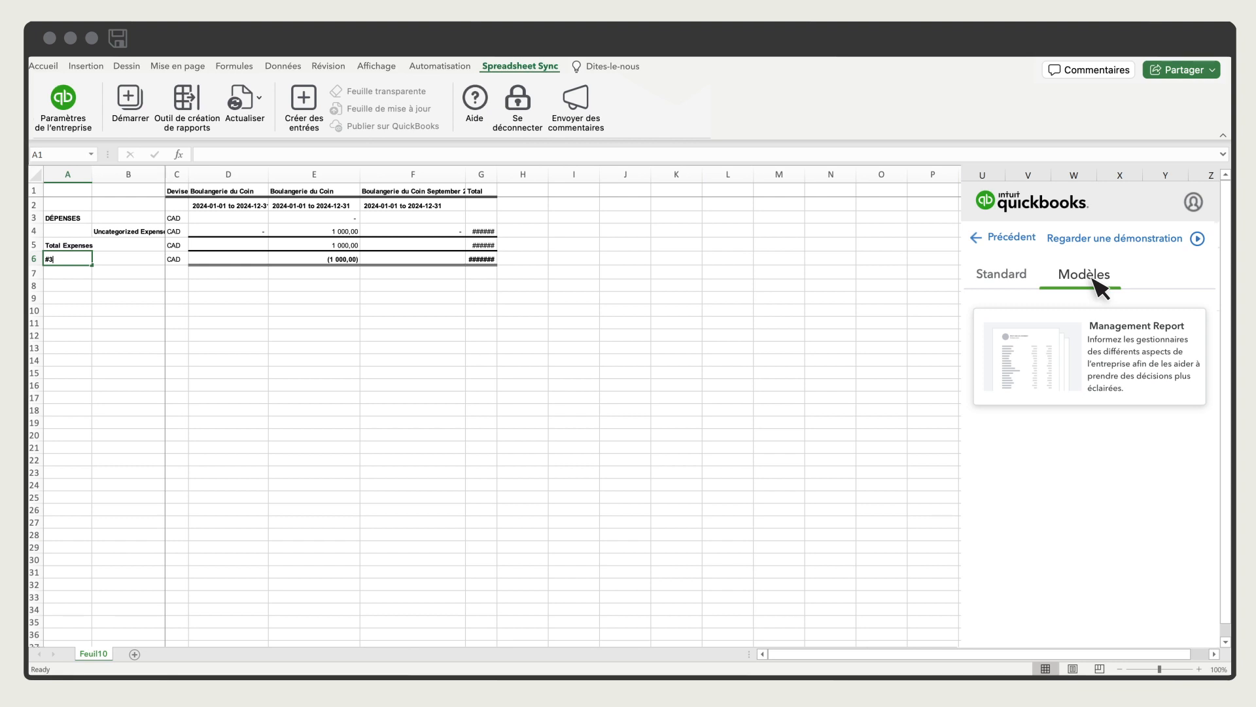
# Load the Factures et factures a payer template for Boulangerie du Coin, set to add records to QuickBooks.
pyautogui.click(308, 105)
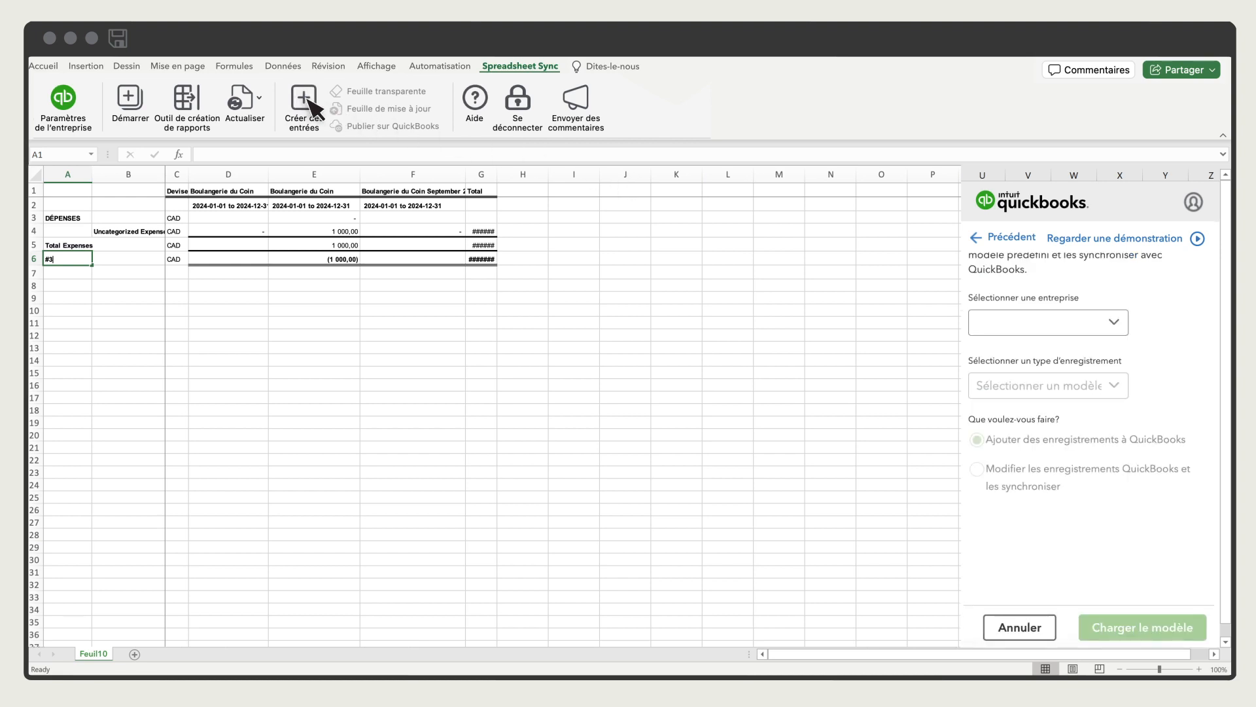
pyautogui.click(1118, 322)
pyautogui.click(1122, 360)
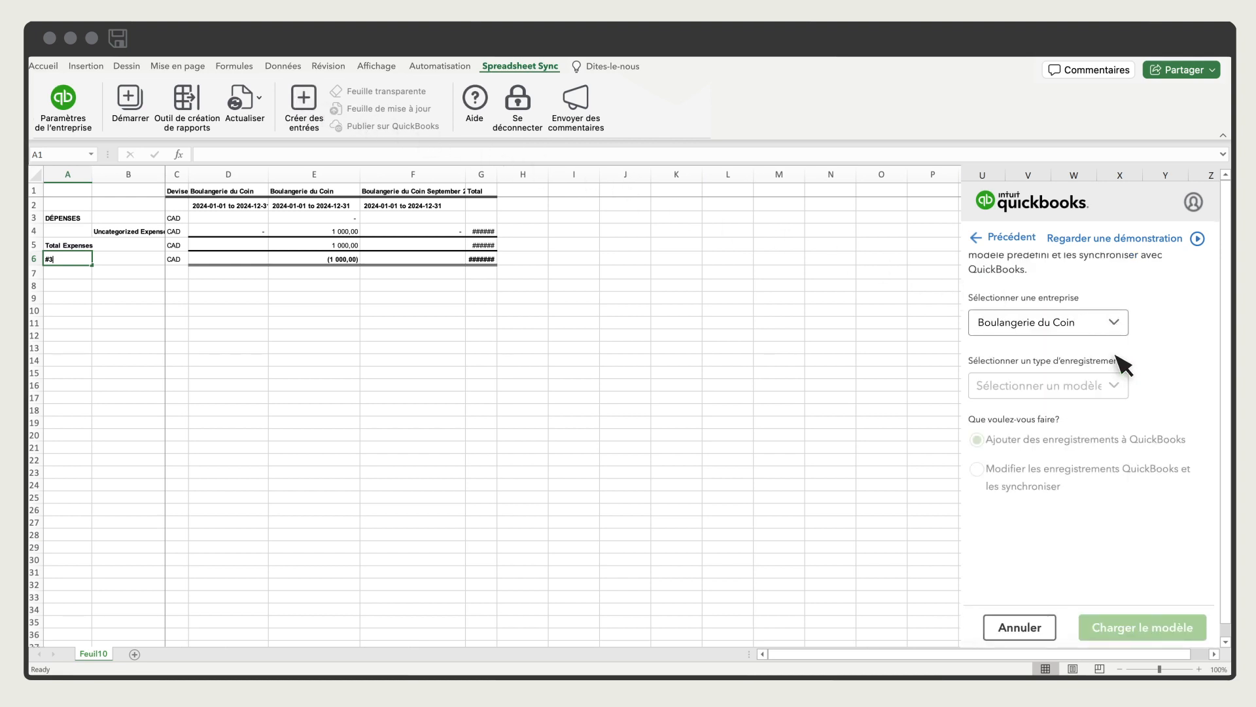
pyautogui.click(1117, 386)
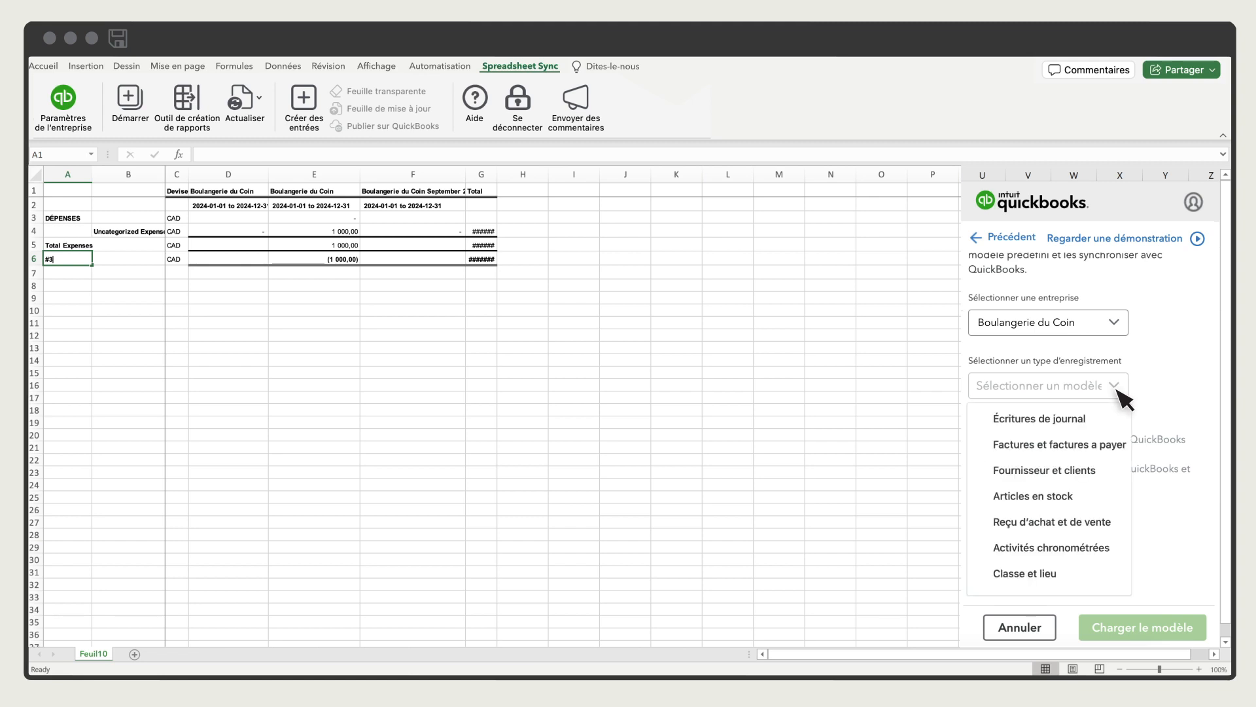
pyautogui.click(1104, 445)
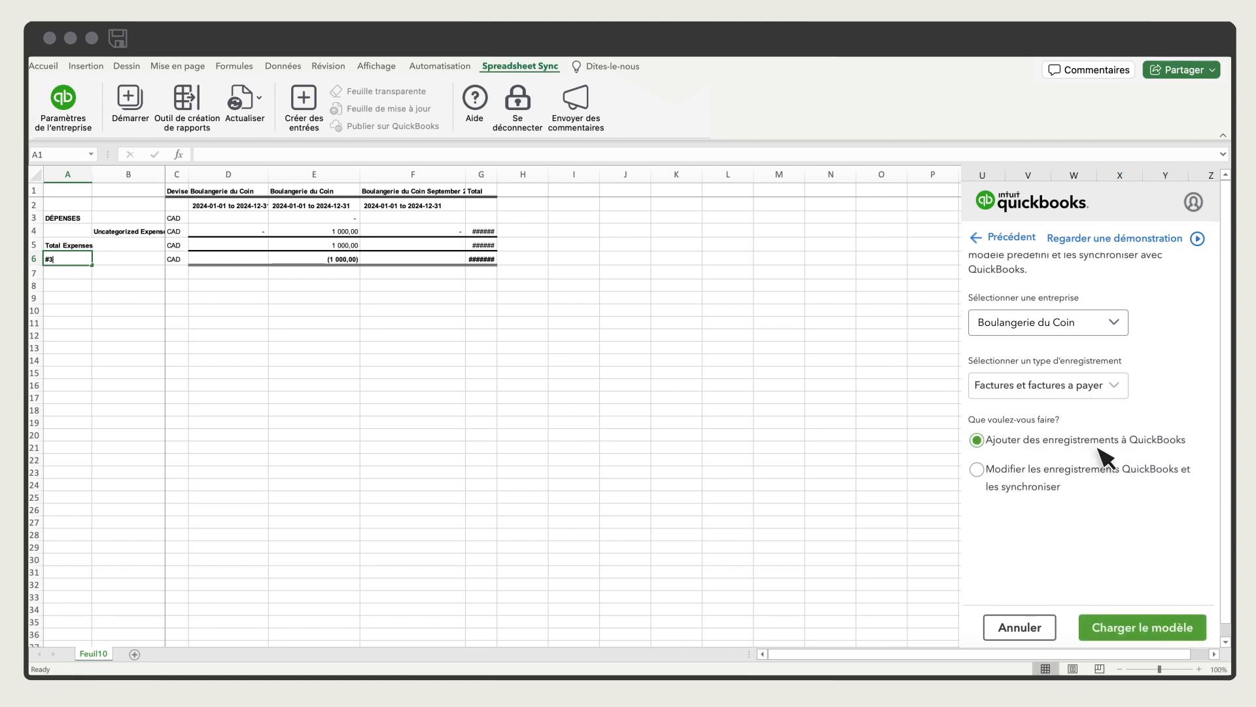
pyautogui.click(1150, 630)
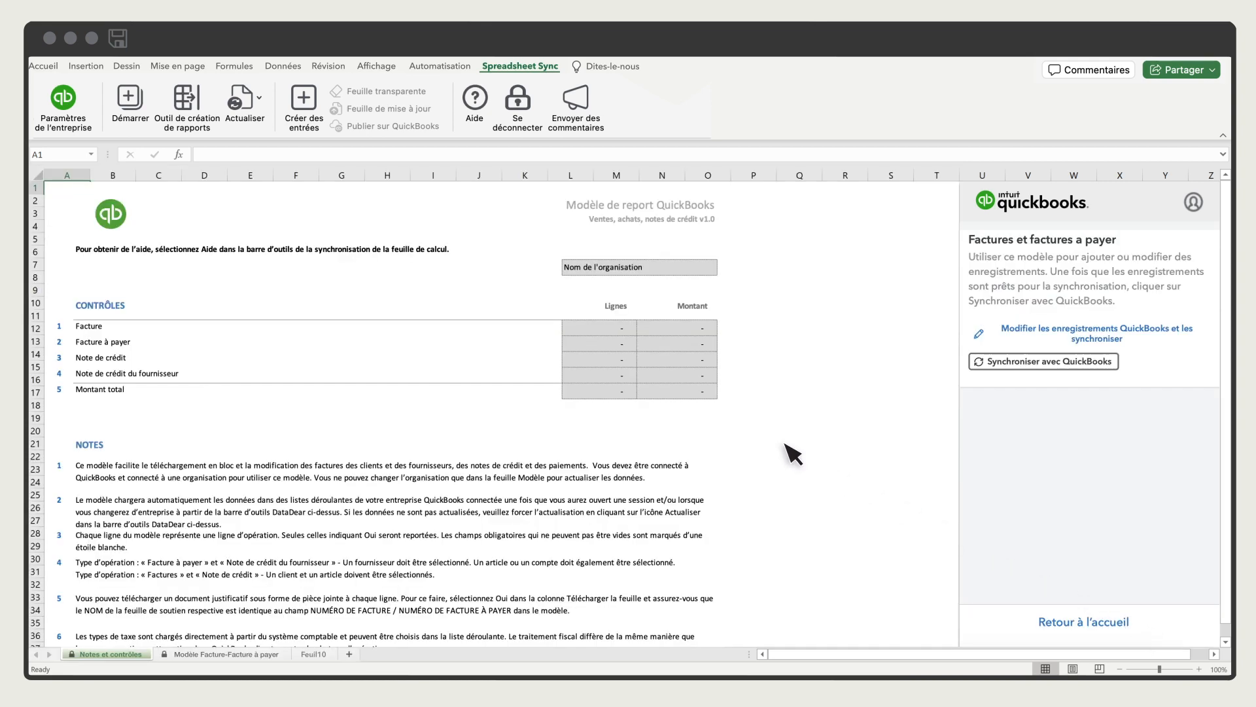
# Mark the first row of the Modèle Facture-Facture à payer sheet as Oui for reporting and synchronize it with QuickBooks.
pyautogui.click(246, 656)
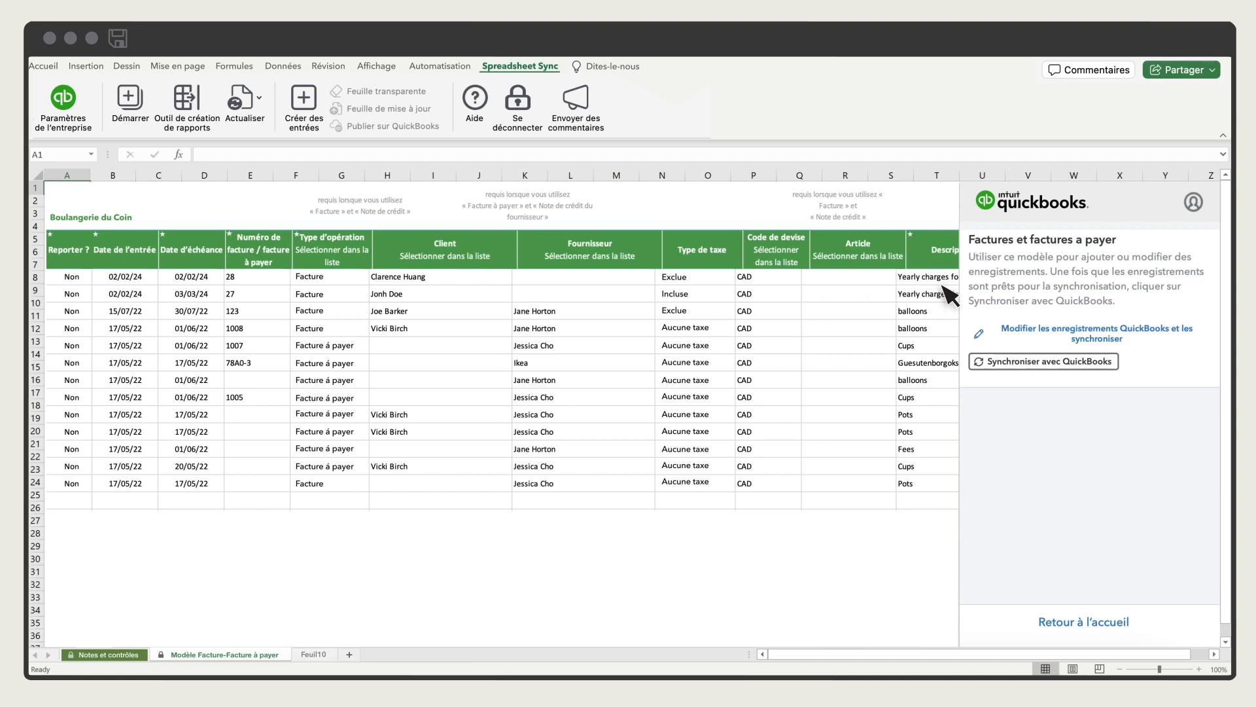
pyautogui.click(72, 278)
pyautogui.click(97, 277)
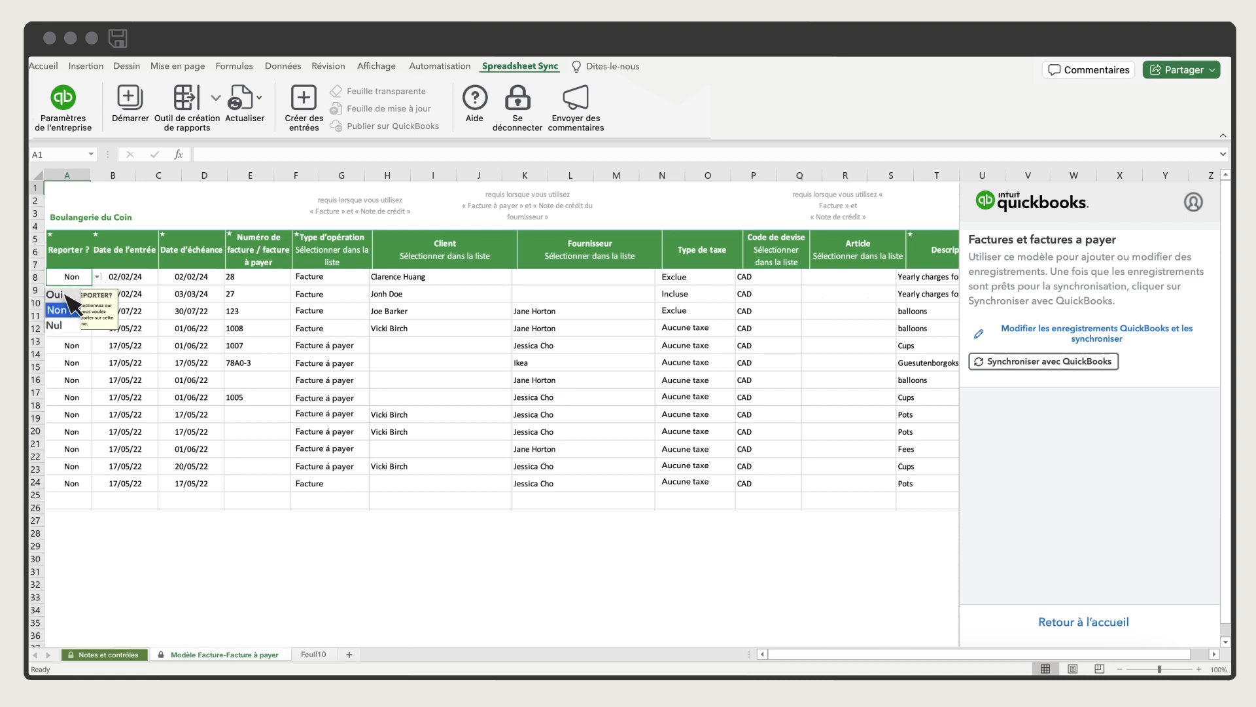
pyautogui.click(64, 294)
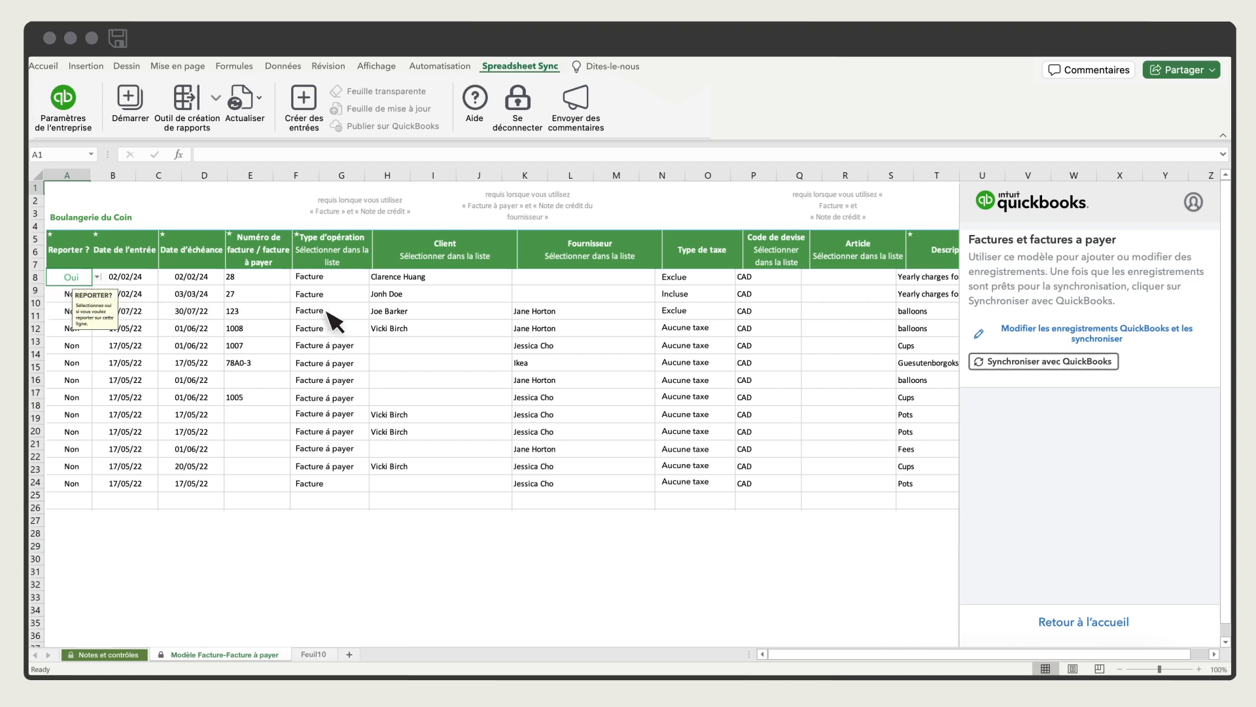
pyautogui.click(1035, 364)
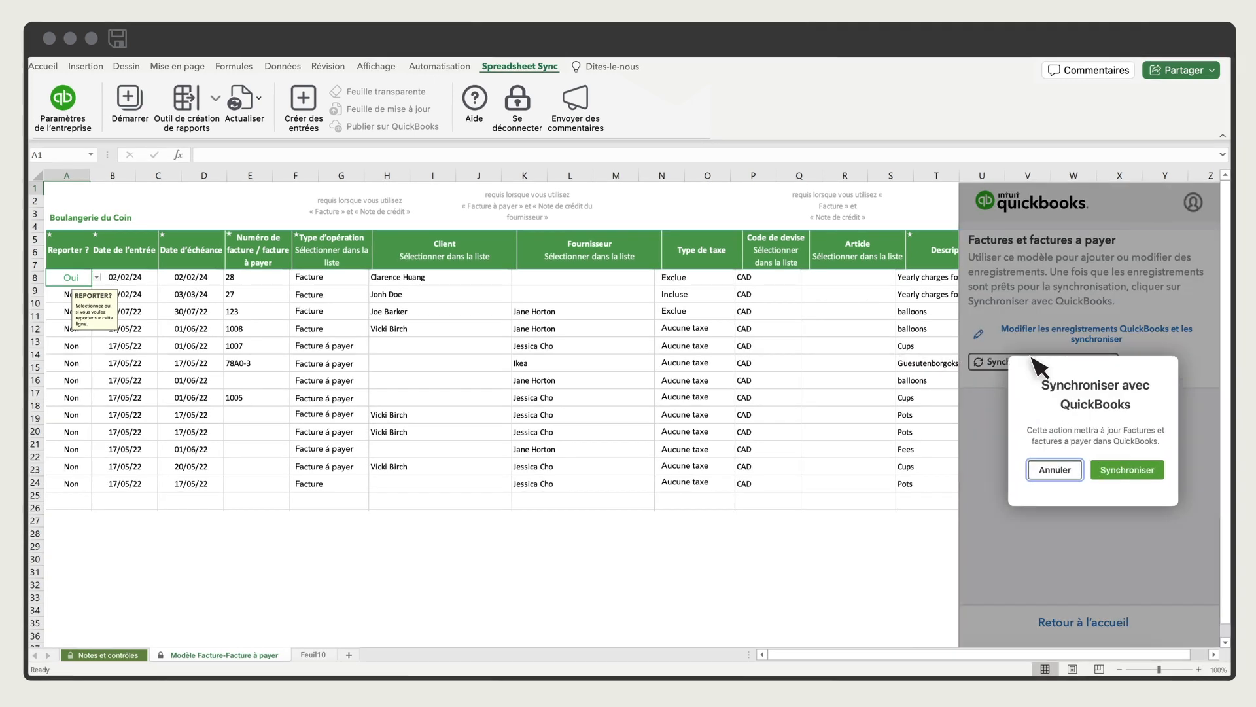
pyautogui.click(1146, 486)
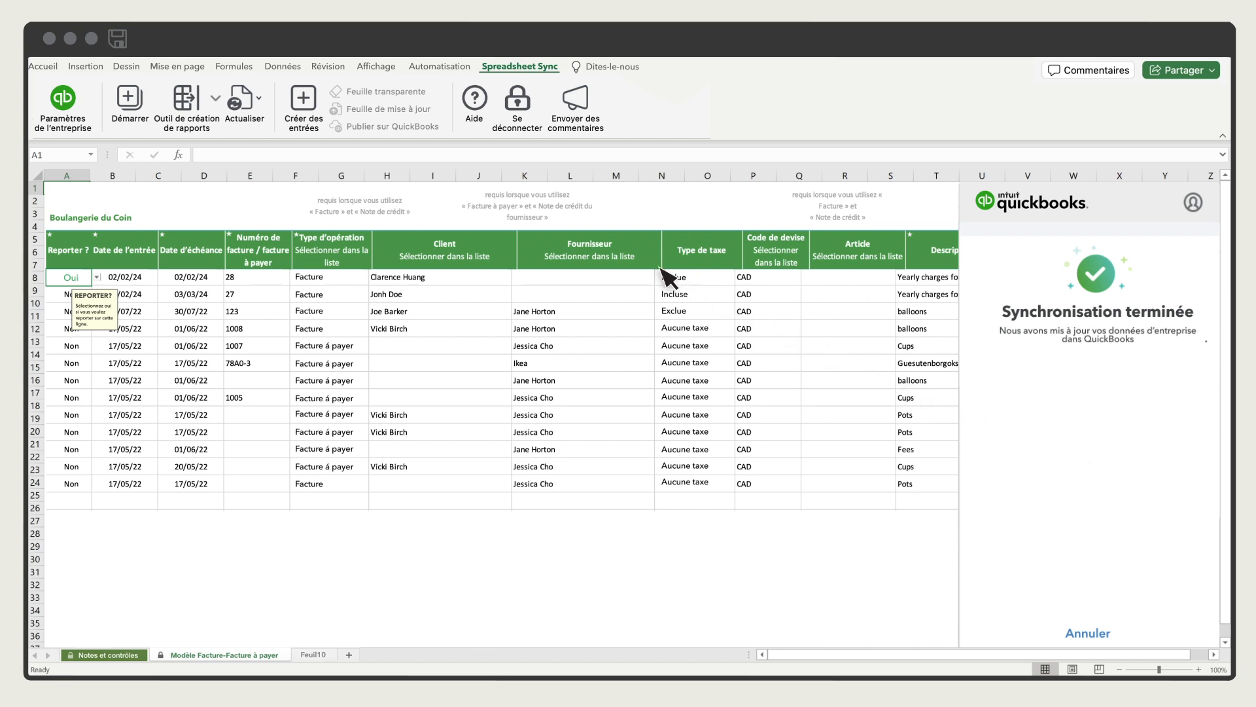
# Load the Fournisseur et clients template for Boulangerie du Coin, set to modify QuickBooks records and synchronize them.
pyautogui.click(303, 99)
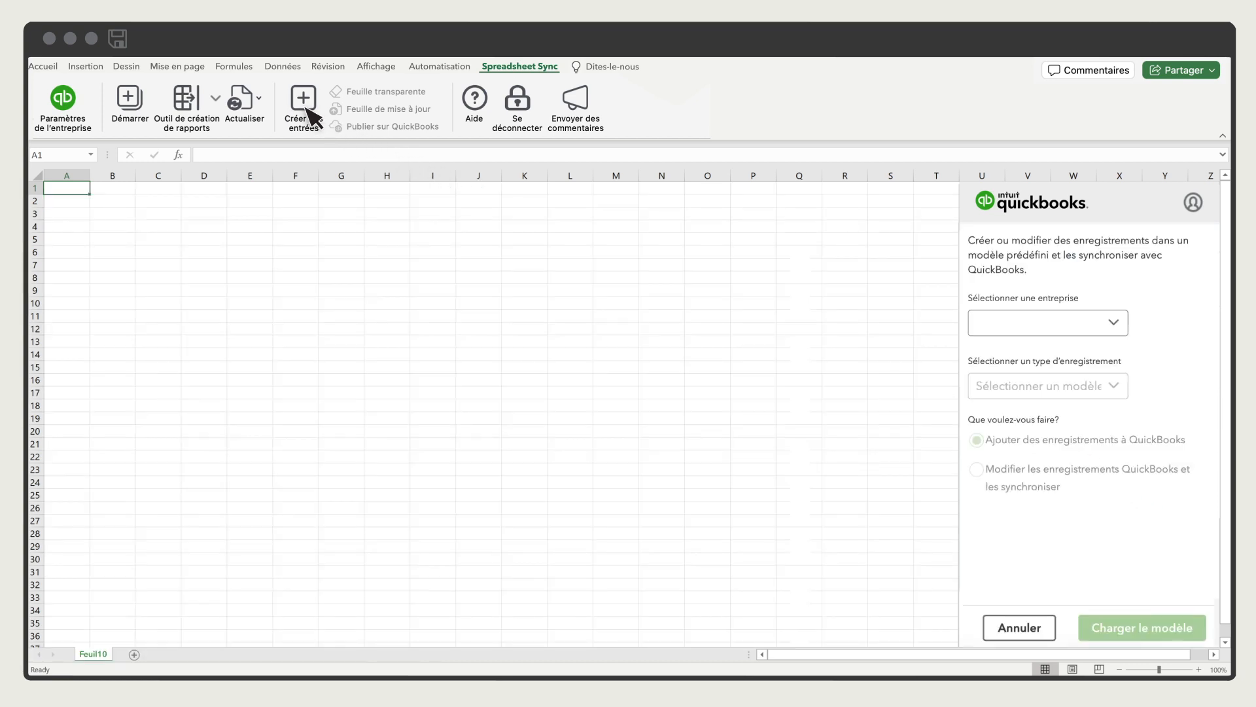
pyautogui.click(1116, 330)
pyautogui.click(1105, 358)
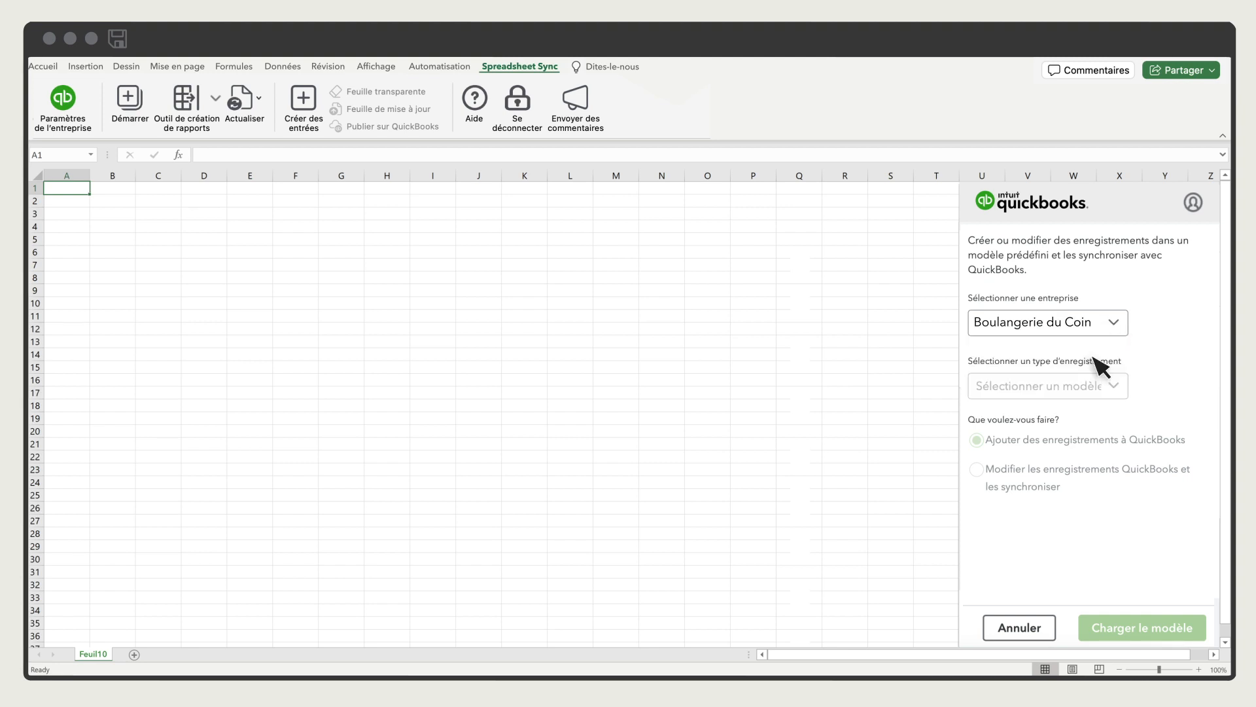
pyautogui.click(1116, 387)
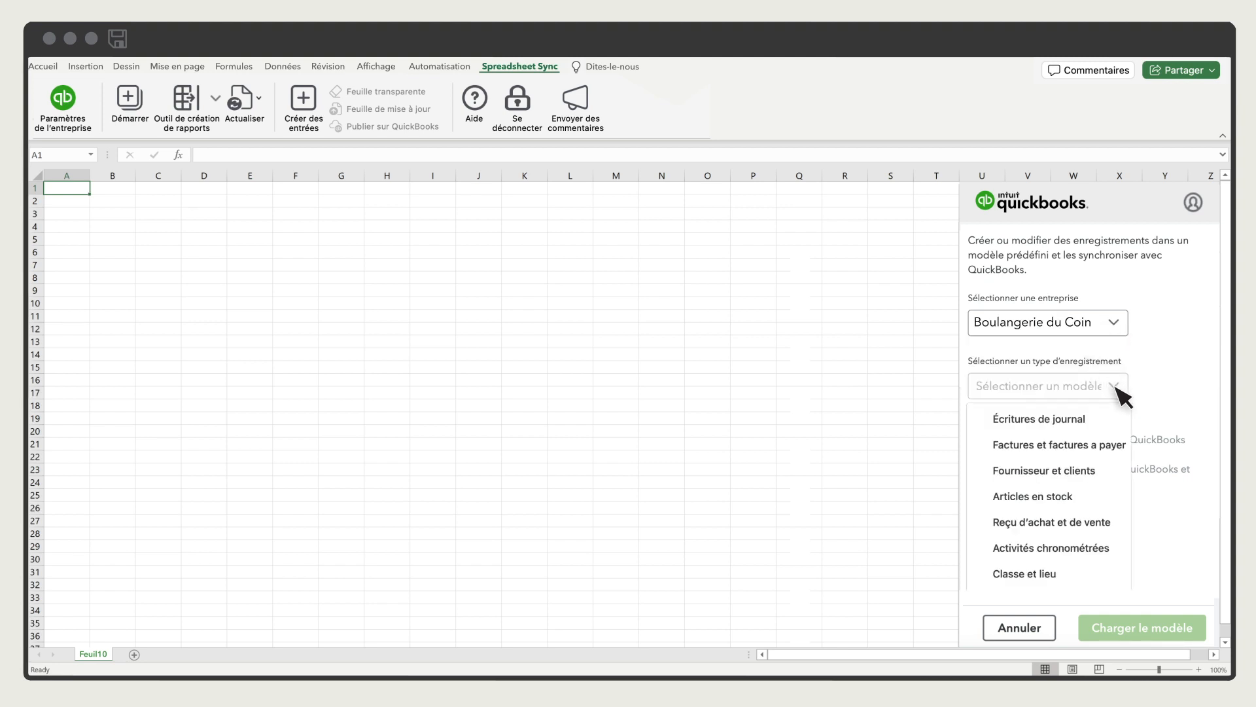
pyautogui.click(1096, 473)
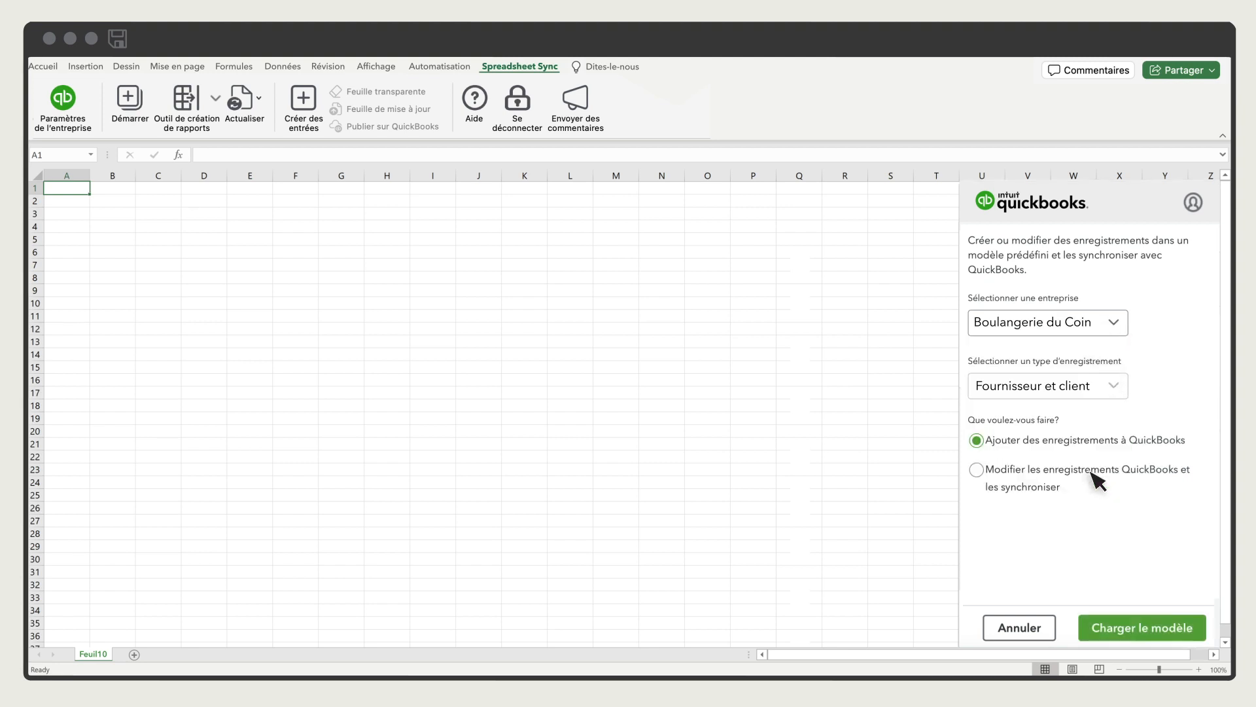
pyautogui.click(976, 470)
pyautogui.click(1146, 633)
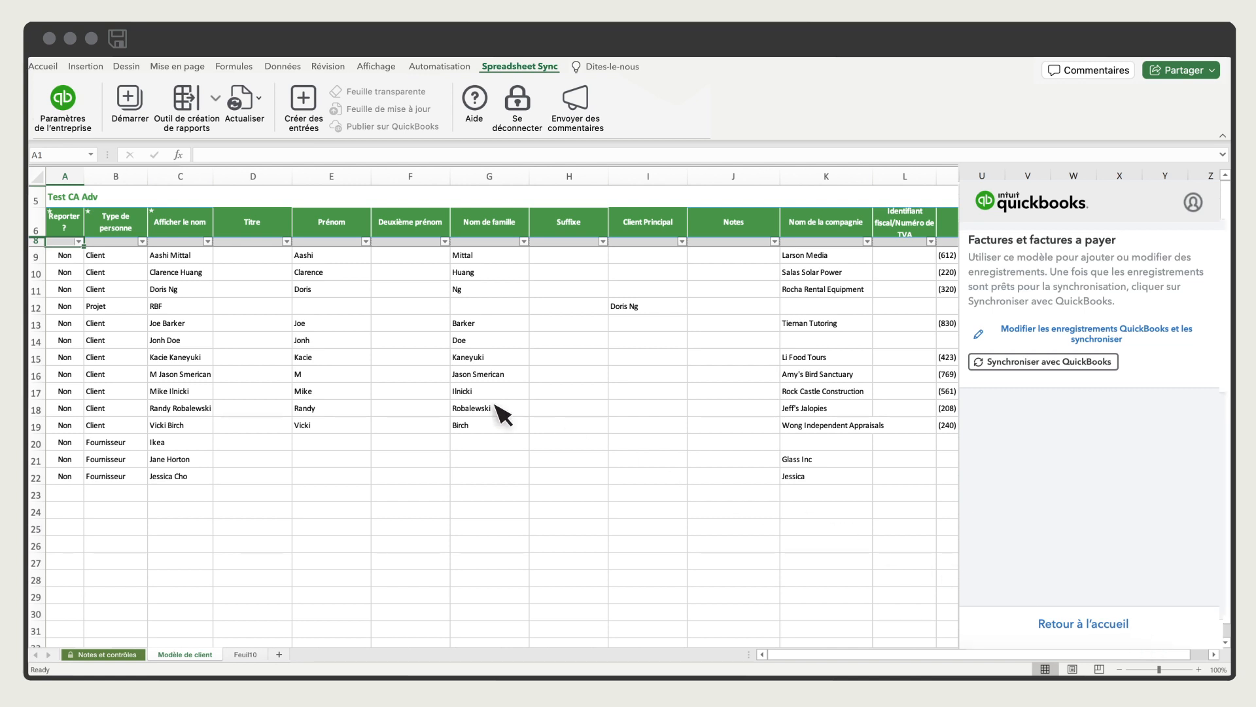
# Mark the first client row of the Modèle de client sheet as Oui for reporting and synchronize it with QuickBooks.
pyautogui.click(72, 257)
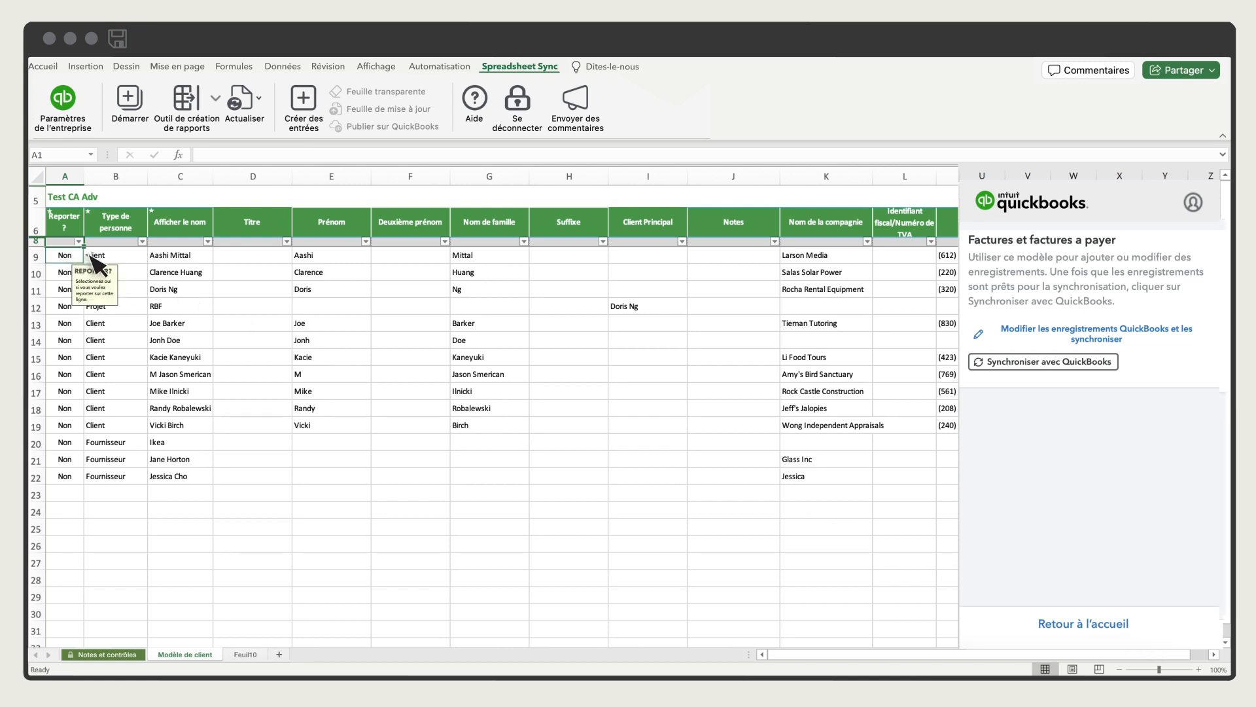
pyautogui.click(87, 255)
pyautogui.click(65, 274)
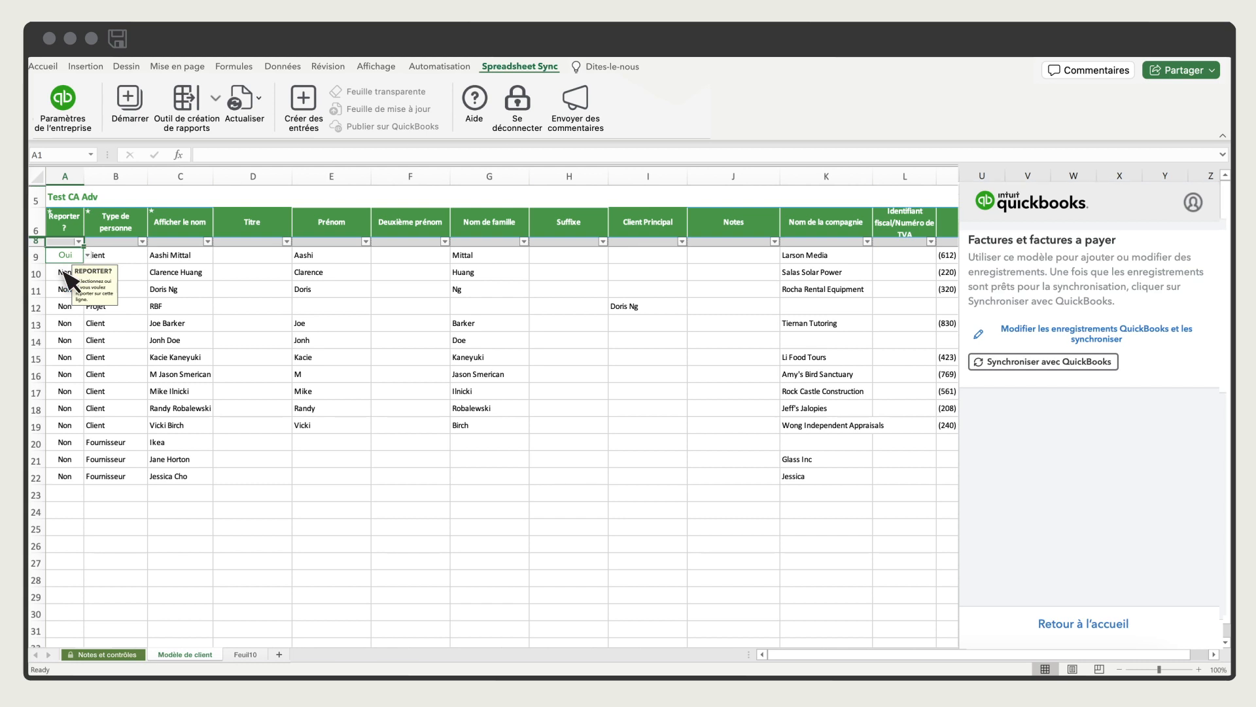
pyautogui.click(1041, 362)
pyautogui.click(1146, 482)
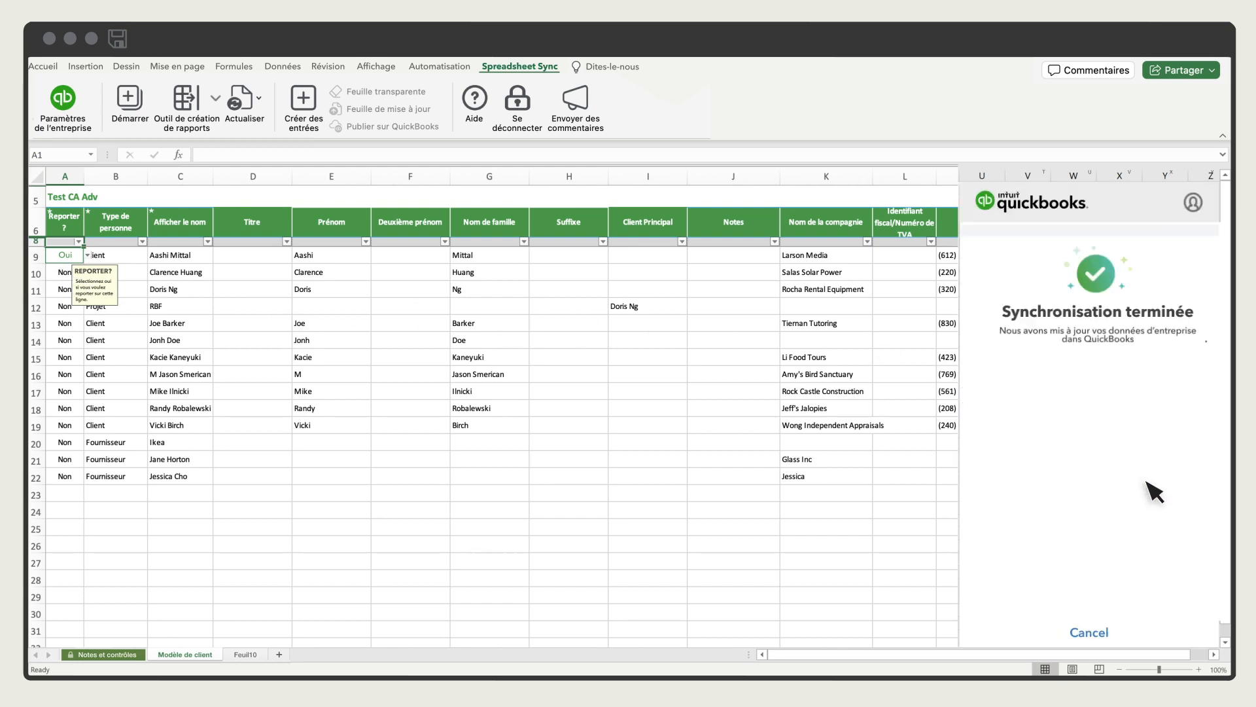